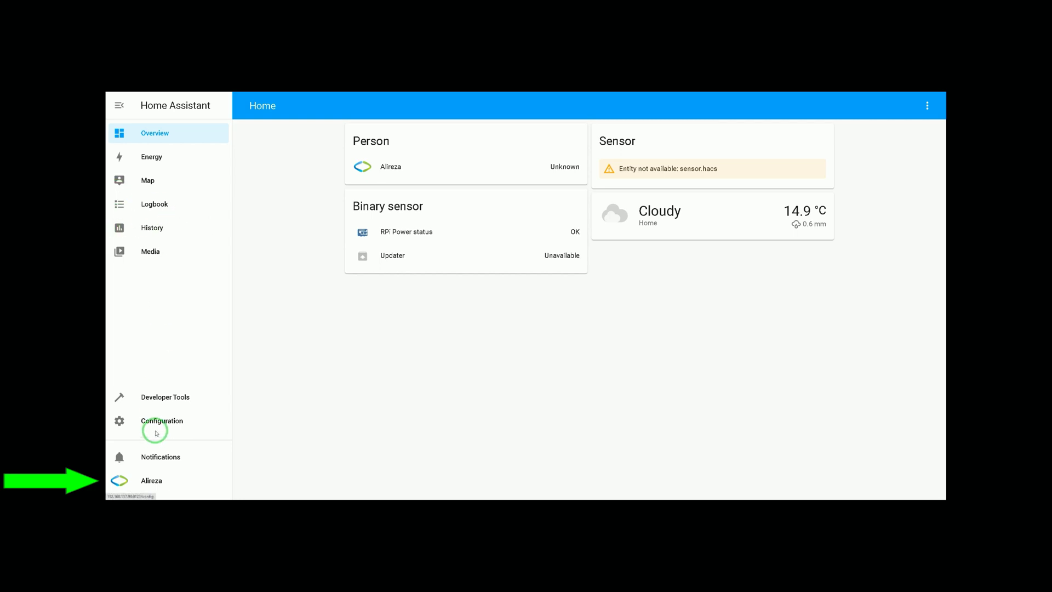
Switch the profile theme to Dark mode.
left_click(154, 479)
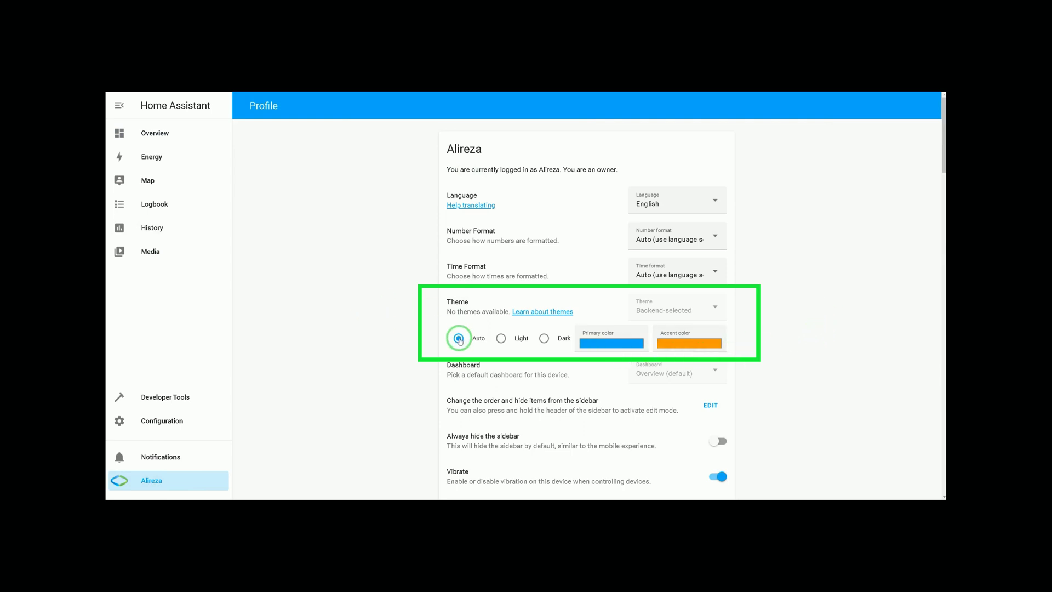
left_click(500, 338)
left_click(545, 339)
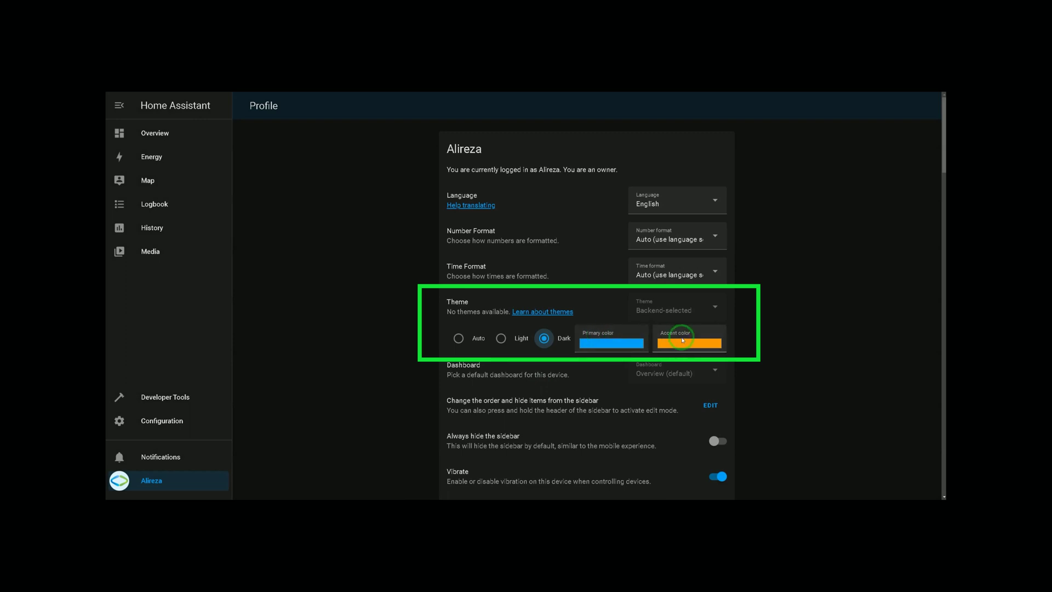
Set the primary colour to a muted green.
left_click(622, 344)
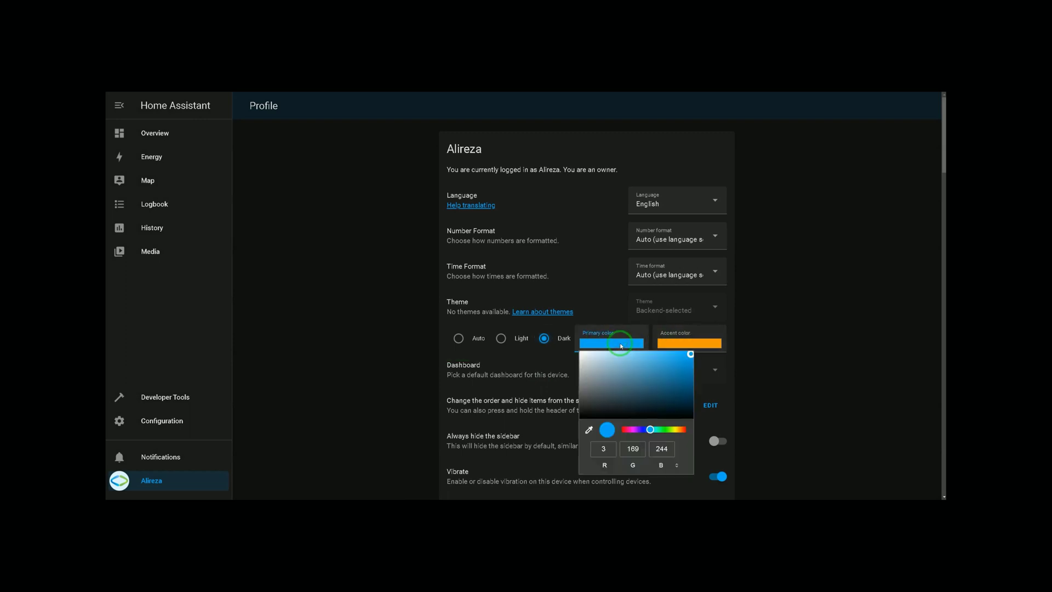
left_click(664, 426)
left_click(646, 376)
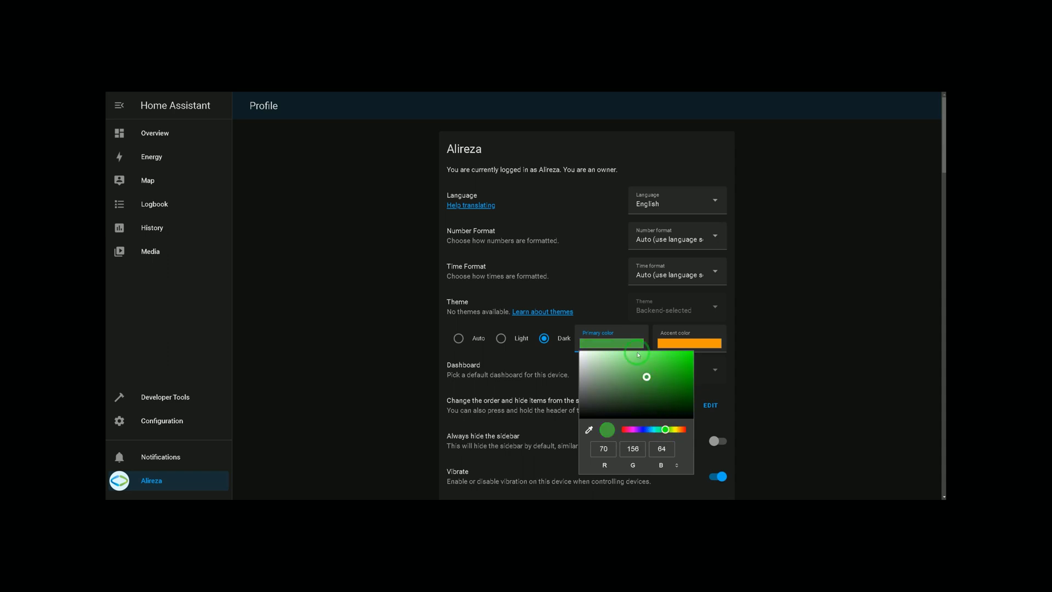
left_click(595, 298)
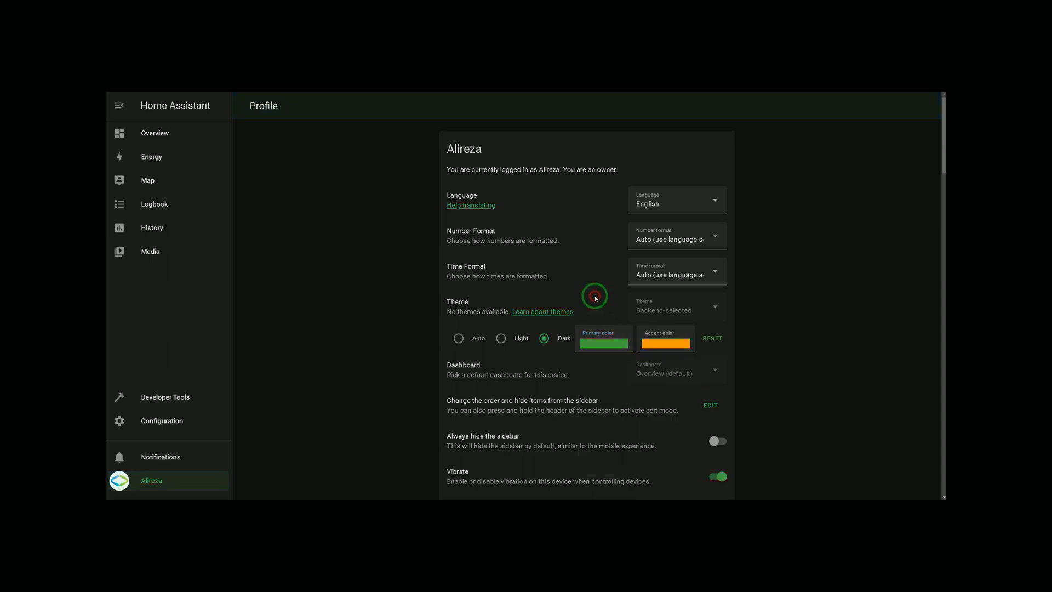
Set the accent colour to a muted red (RGB 180, 65, 65).
left_click(663, 342)
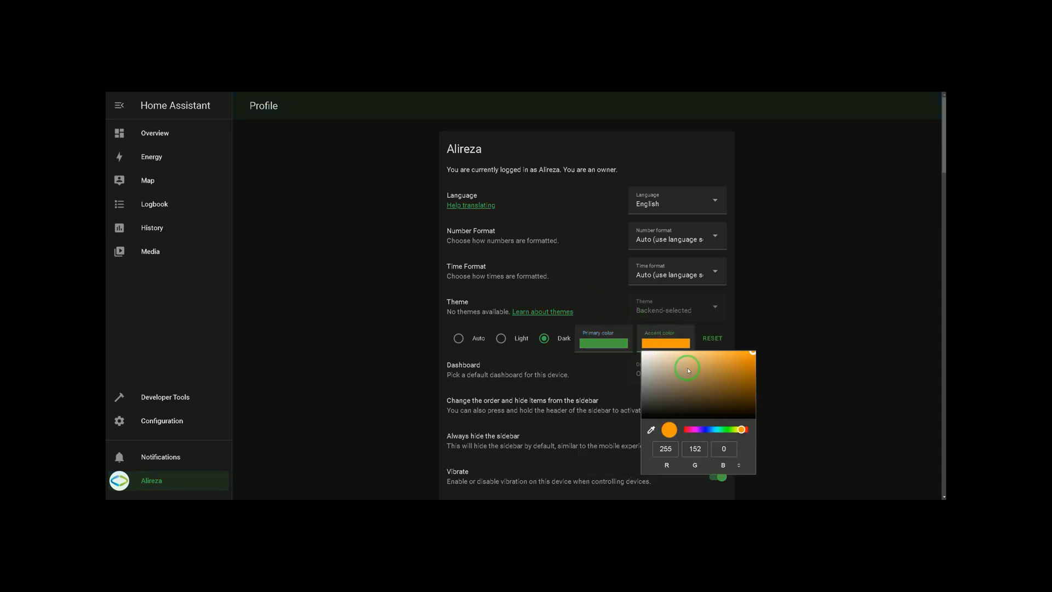
left_click(684, 429)
left_click(711, 373)
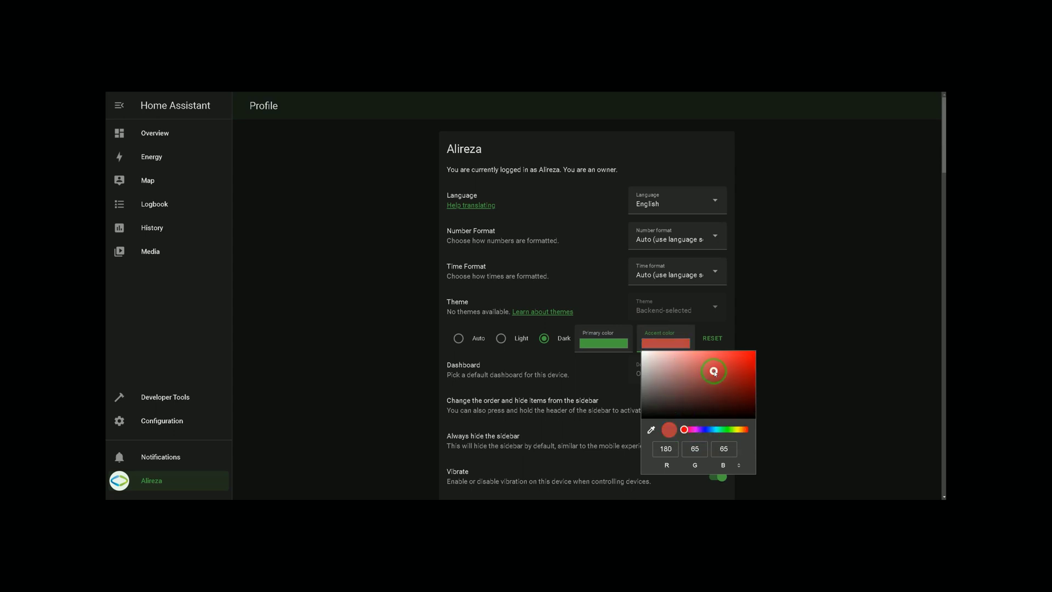
left_click(592, 287)
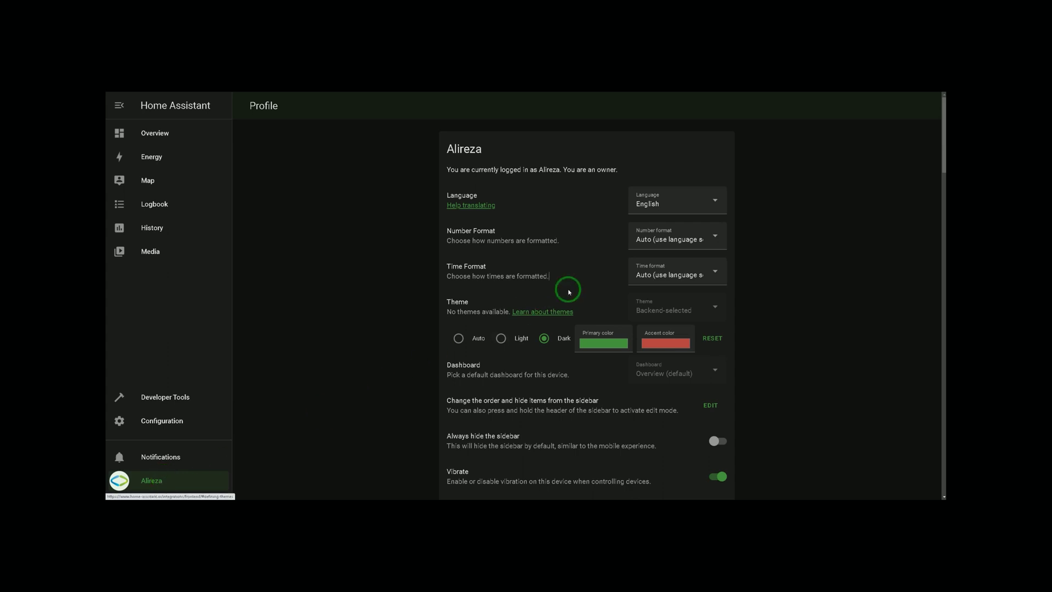
Toggle Advanced Mode off and back on so it stays enabled, then go to Configuration.
scroll(567, 289, "down", 3)
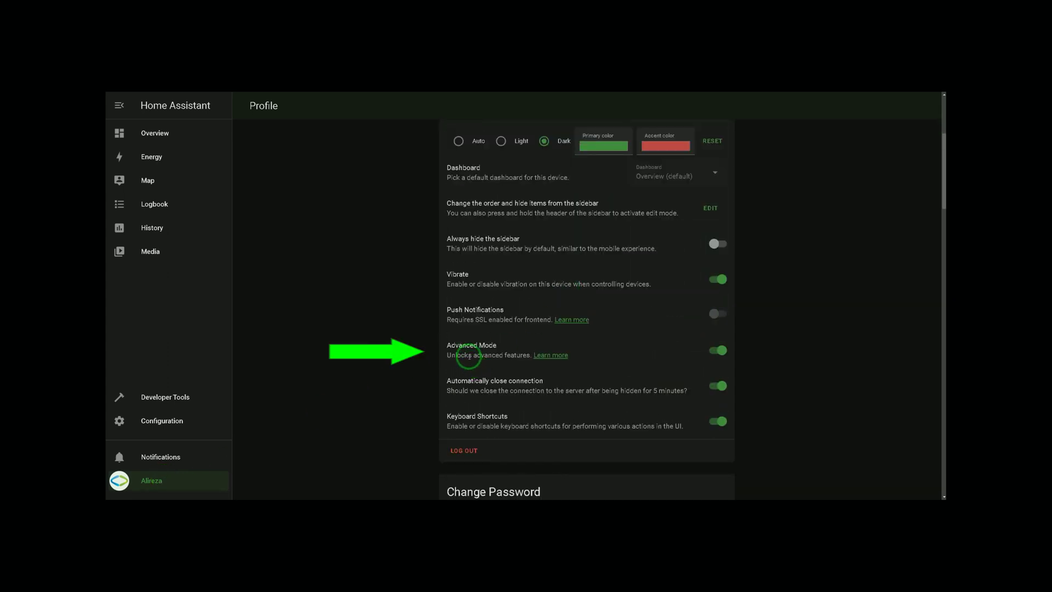
left_click(711, 354)
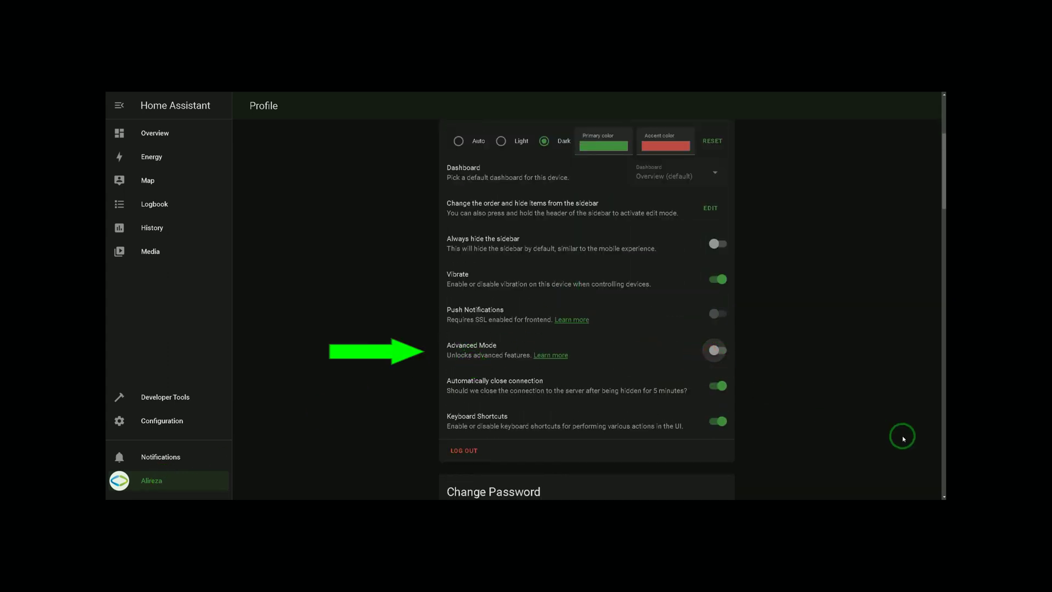
left_click(720, 350)
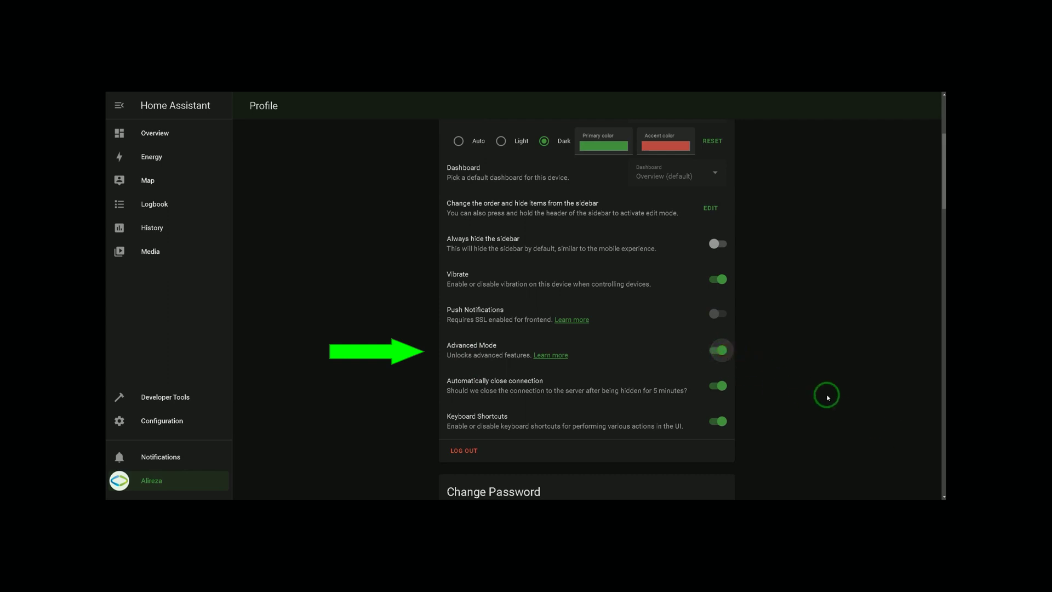
scroll(827, 395, "up", 4)
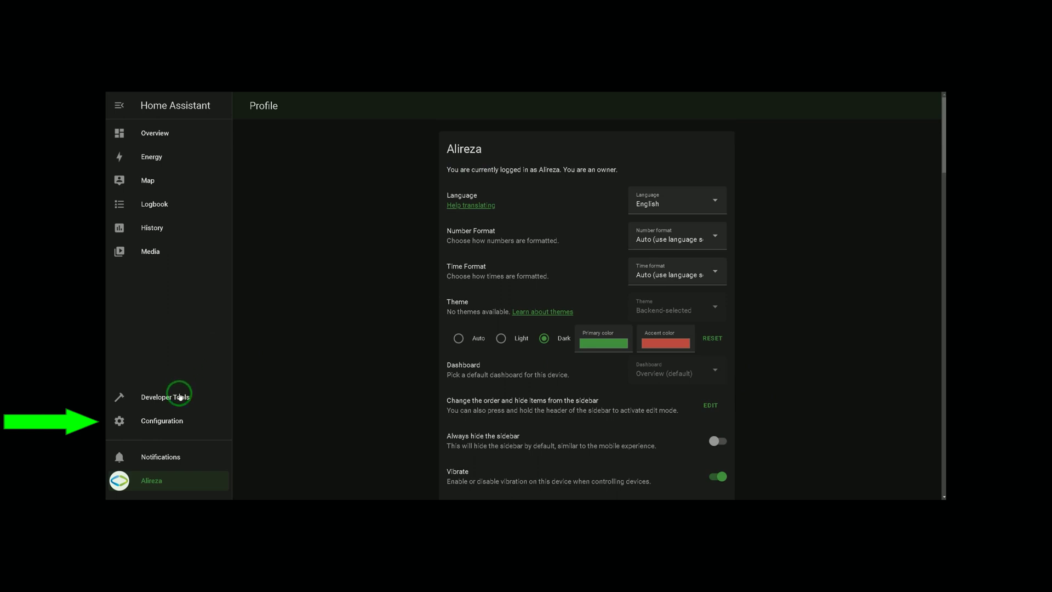
left_click(161, 426)
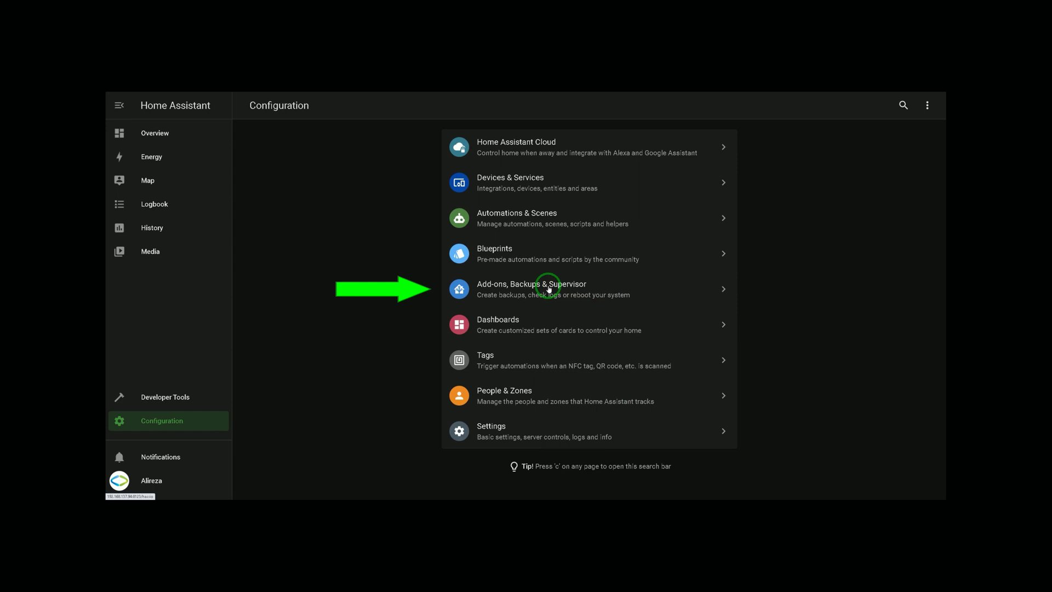
Open Add-ons, Backups & Supervisor to view the installed add-ons.
left_click(549, 289)
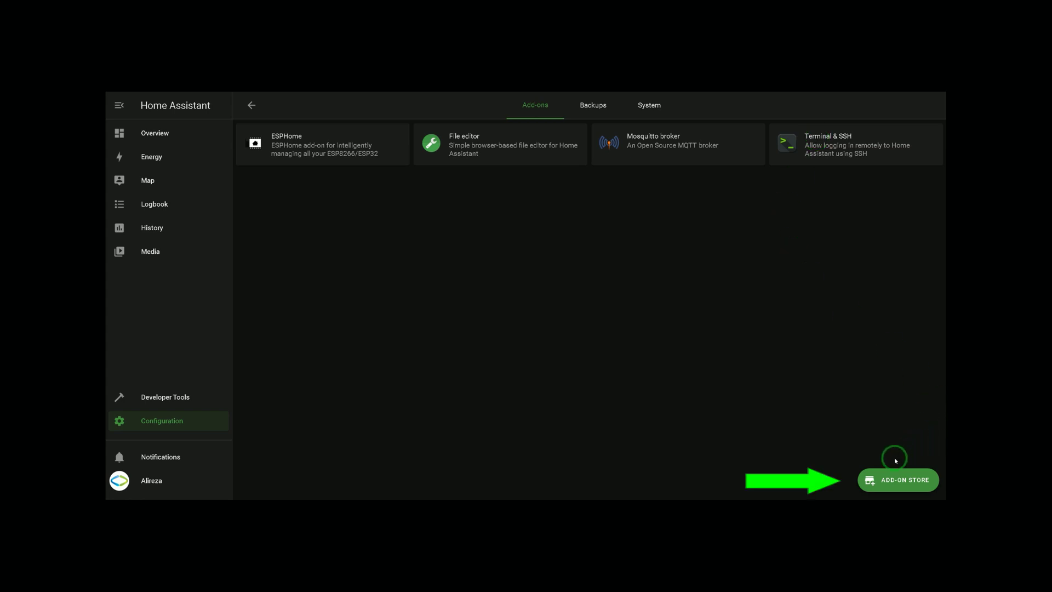
Look up Terminal & SSH in the Add-on Store, then open the installed add-on's info page.
left_click(894, 486)
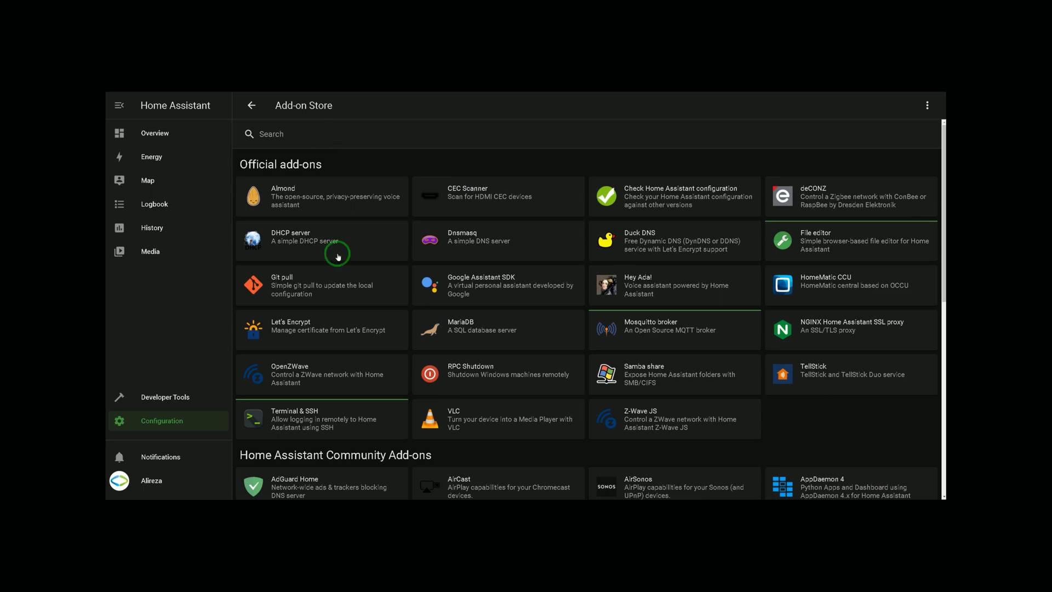
left_click(306, 420)
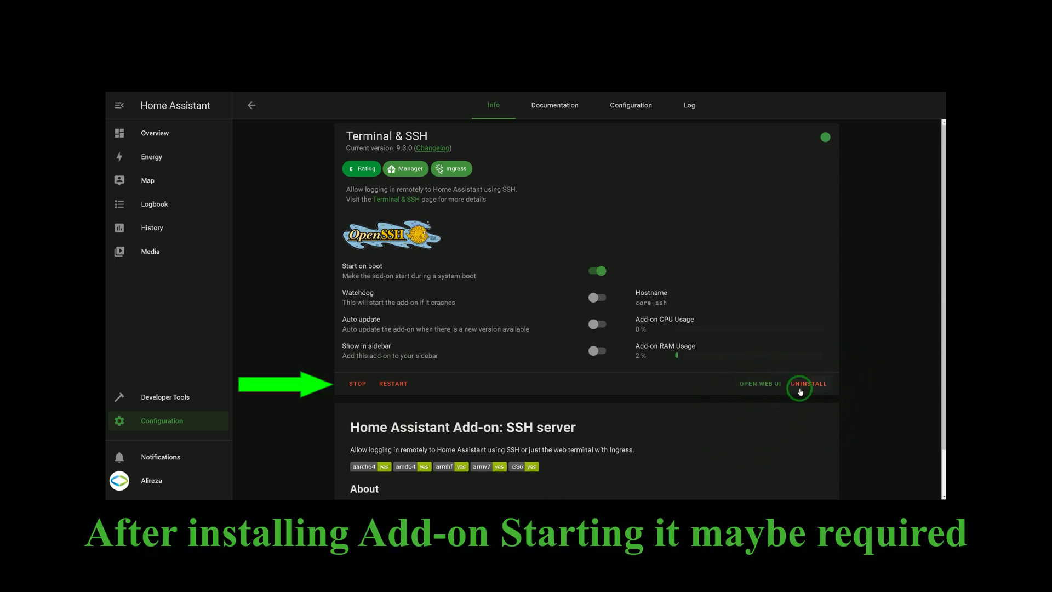
left_click(252, 107)
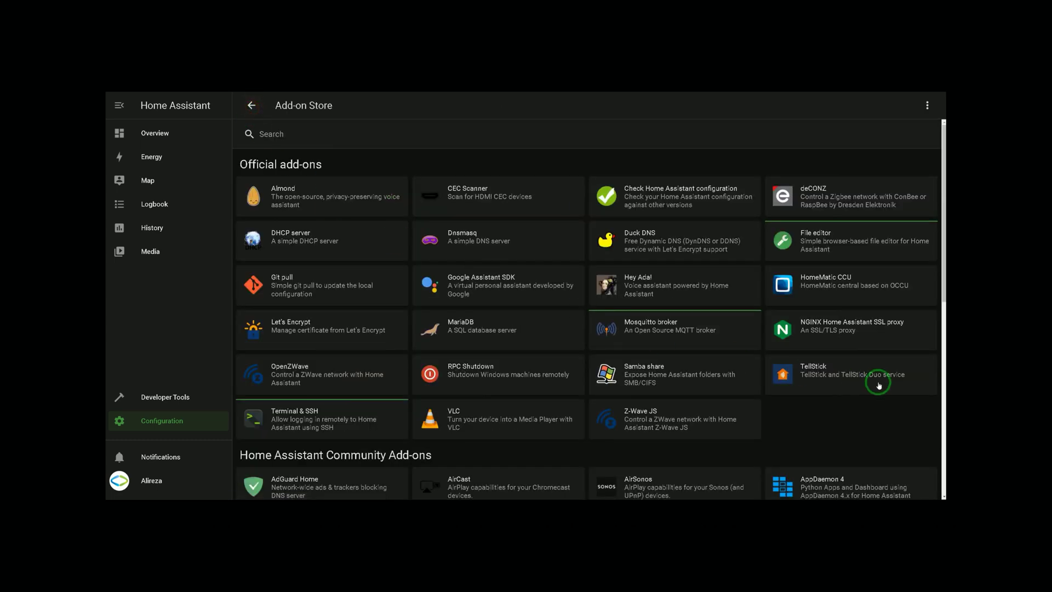
left_click(240, 104)
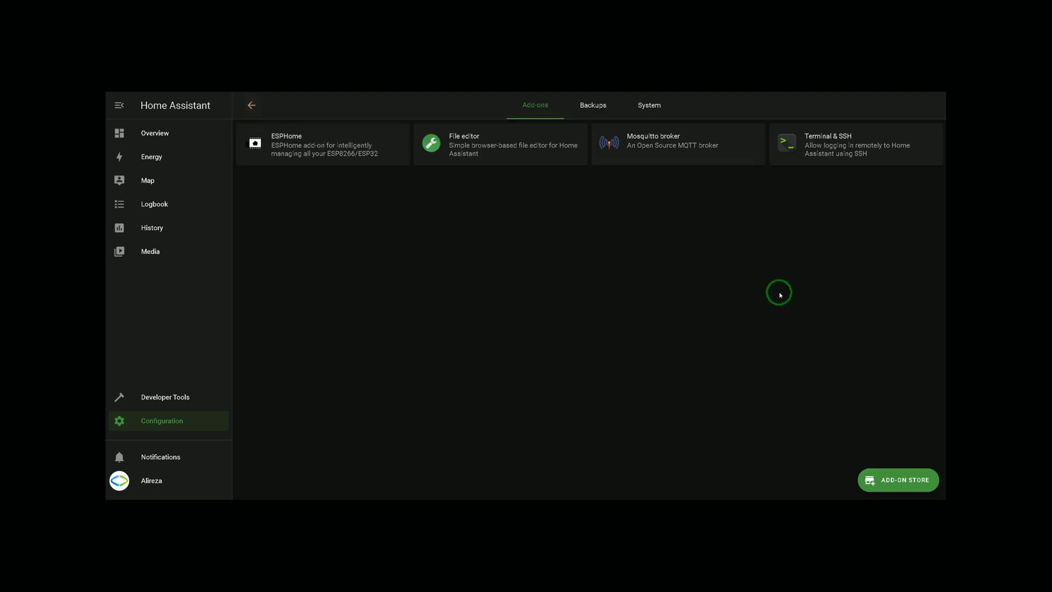
left_click(823, 143)
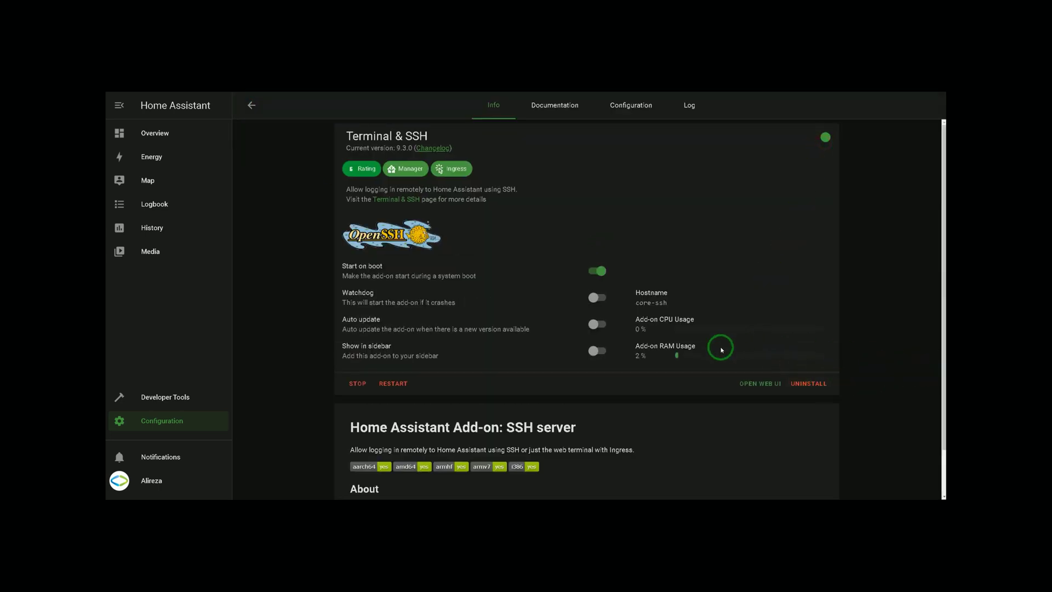
Open the Terminal & SSH web terminal and paste the HACS install command at the prompt.
left_click(760, 385)
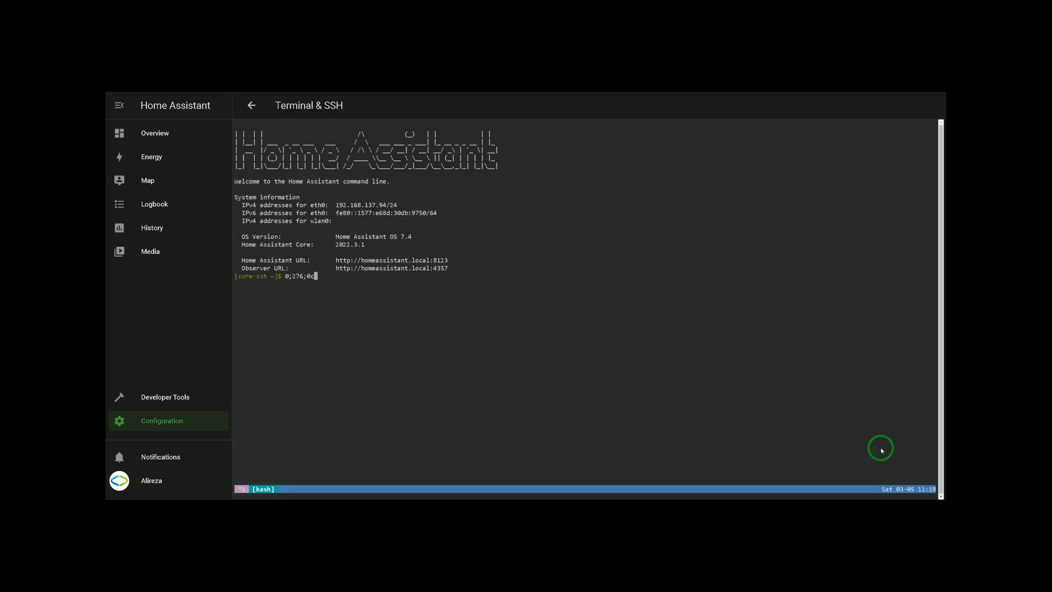
key("BackSpace")
key("BackSpace")
key("BackSpace")
key("BackSpace")
key("BackSpace")
key("BackSpace")
key("BackSpace")
key("BackSpace")
right_click(302, 278)
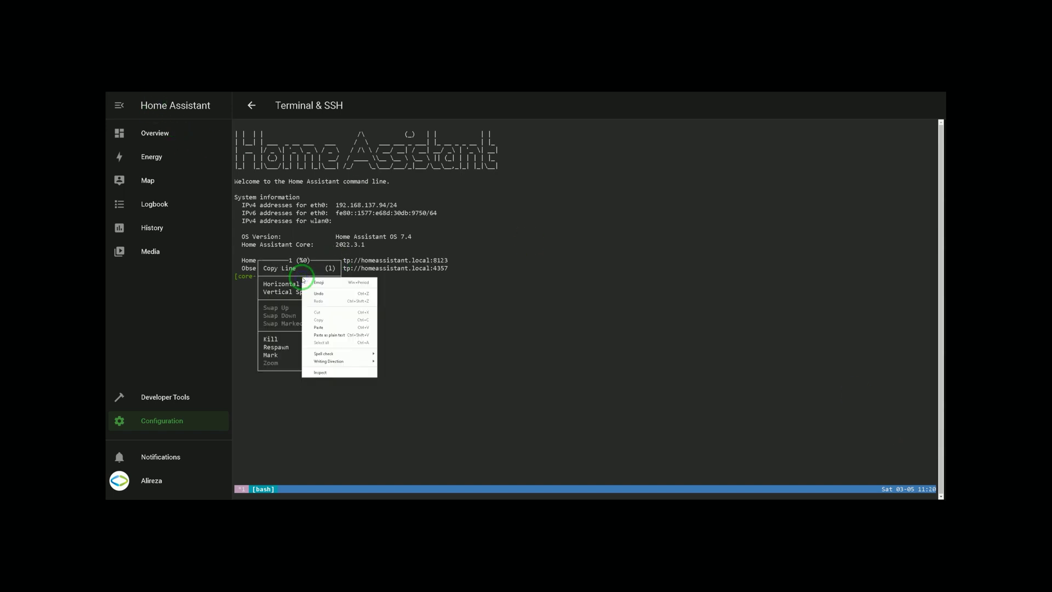
left_click(321, 327)
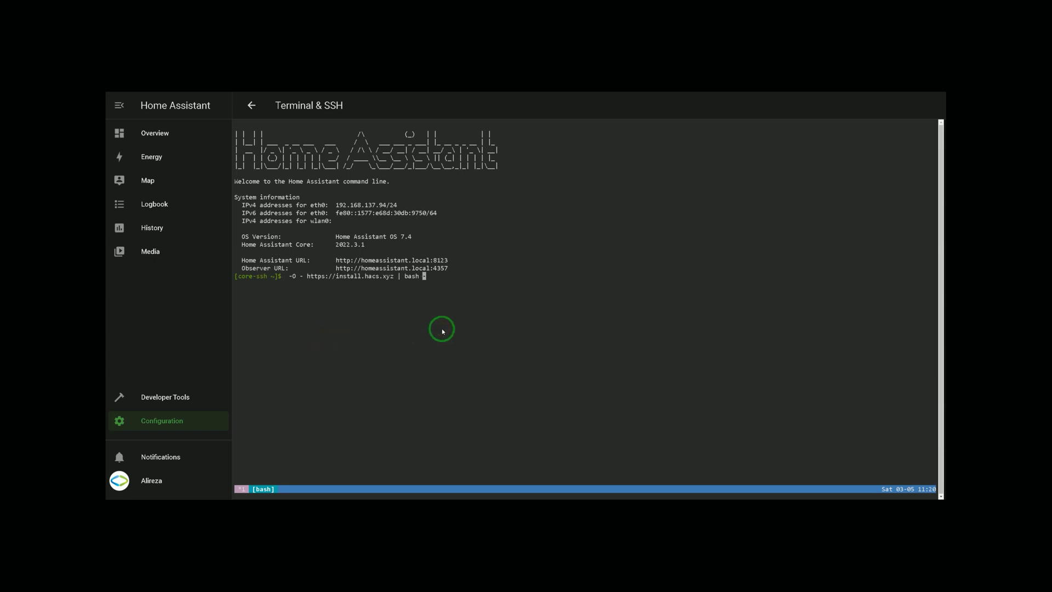
key("Left")
key("Left")
key("Left")
key("Left")
key("Left")
key("Left")
key("Left")
key("Left")
key("Left")
key("Left")
key("Left")
key("Left")
key("Left")
key("Left")
key("Left")
key("Left")
key("Left")
key("Left")
key("Left")
key("Left")
key("Left")
key("Left")
key("Left")
key("Left")
key("Left")
key("BackSpace")
key("Delete")
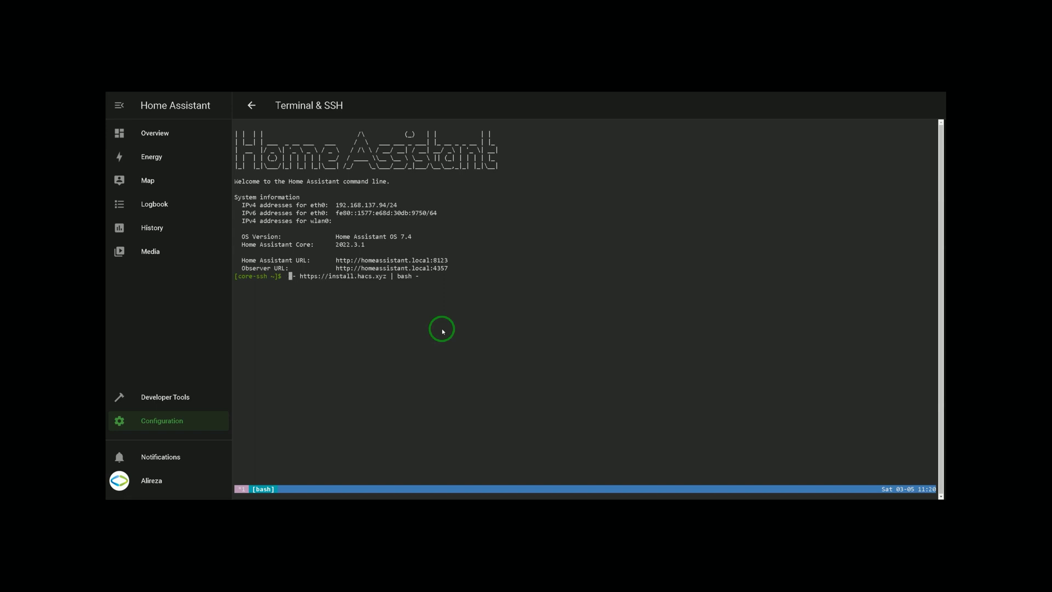
type("wg")
type("wget")
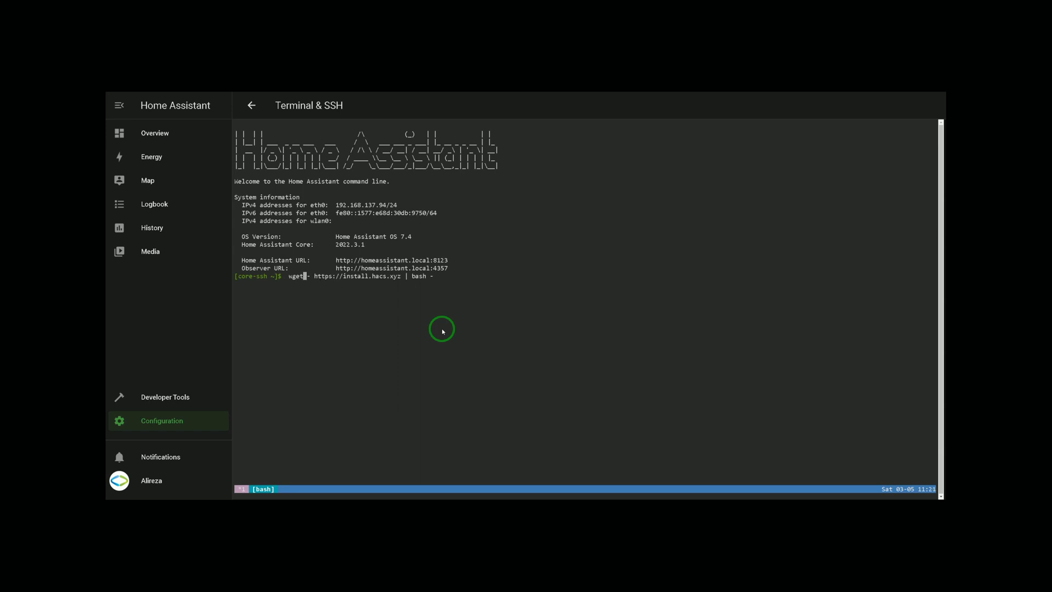
type(" -q ")
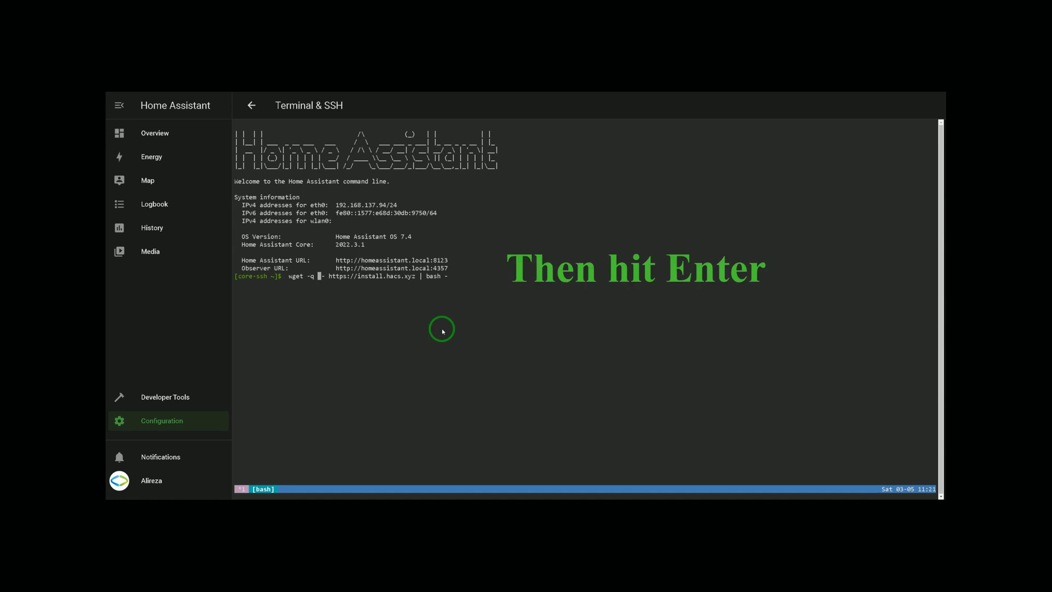
type("-O")
key("Return")
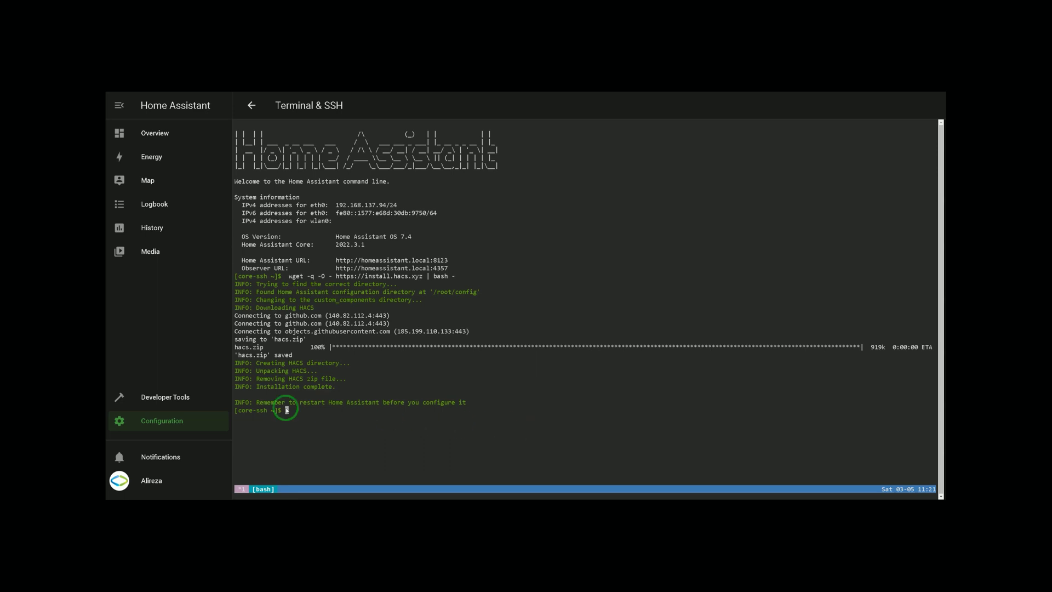
Restart the server from Configuration > Settings > Server Controls and confirm.
left_click(152, 423)
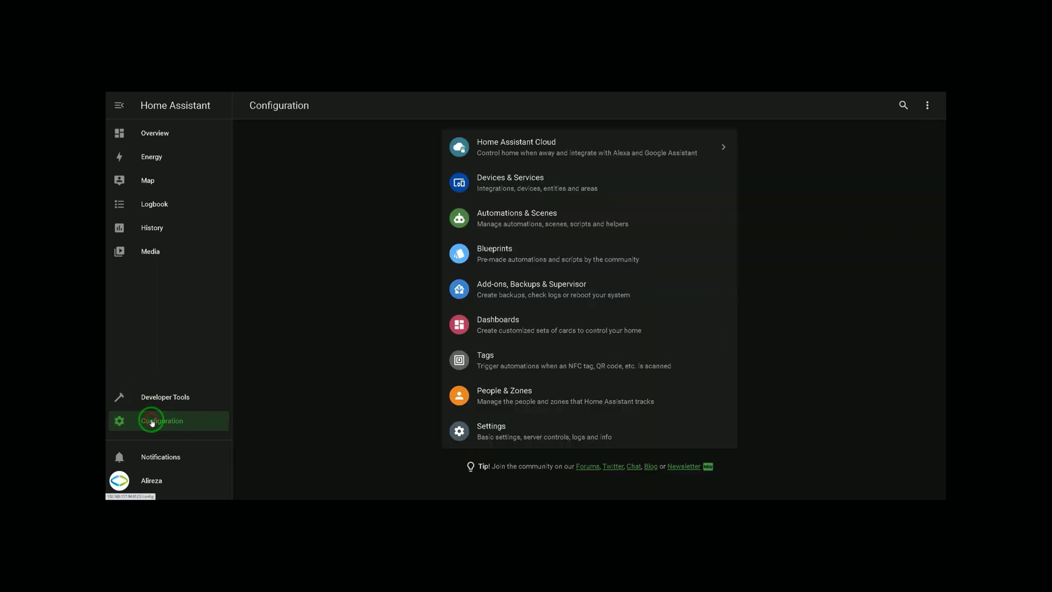
left_click(499, 437)
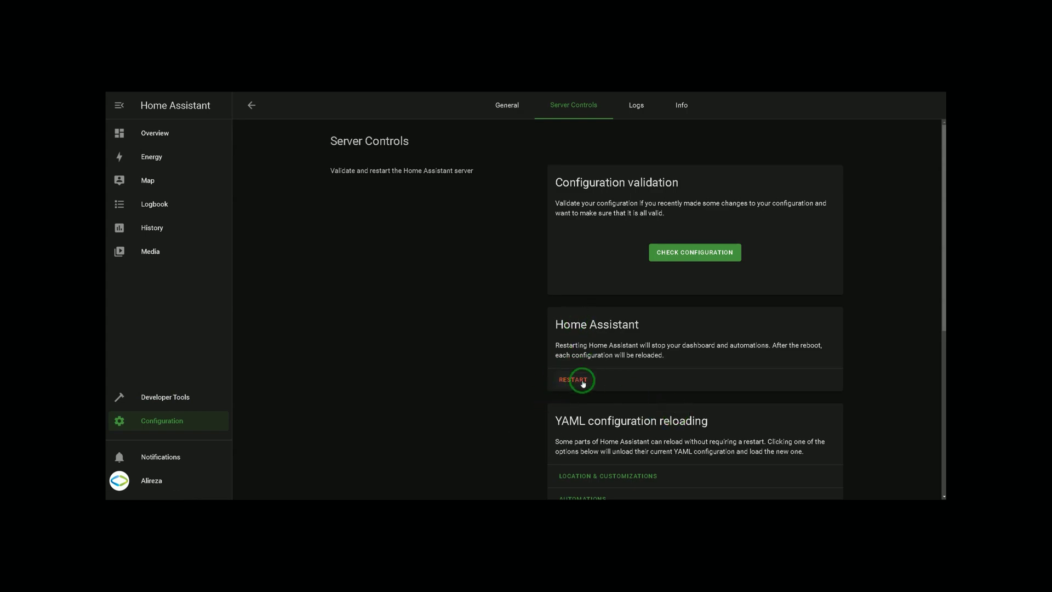
left_click(567, 384)
left_click(607, 333)
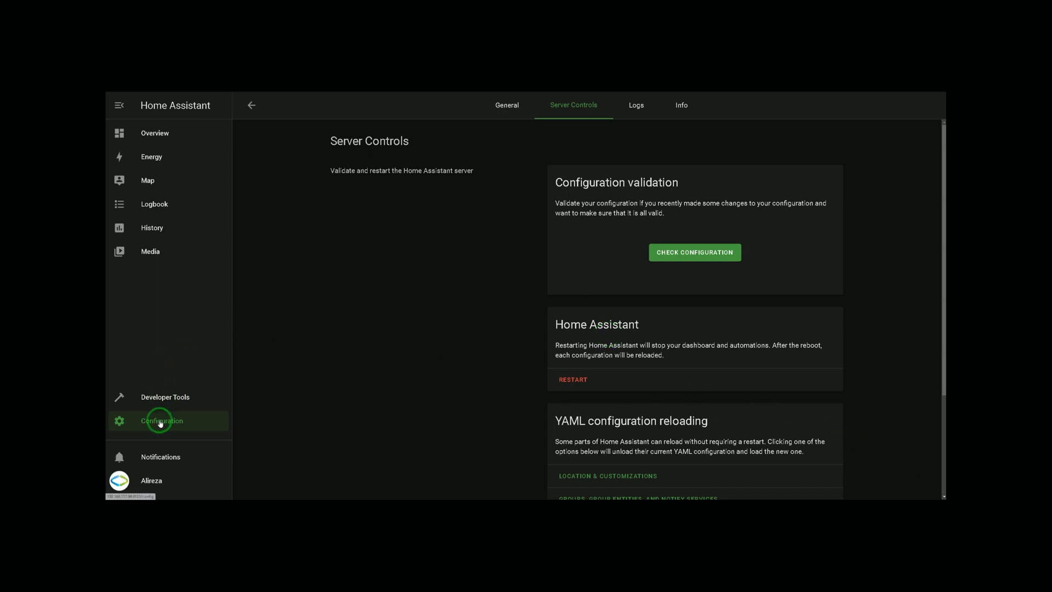
In Devices & Services, add a new integration and choose HACS.
left_click(185, 423)
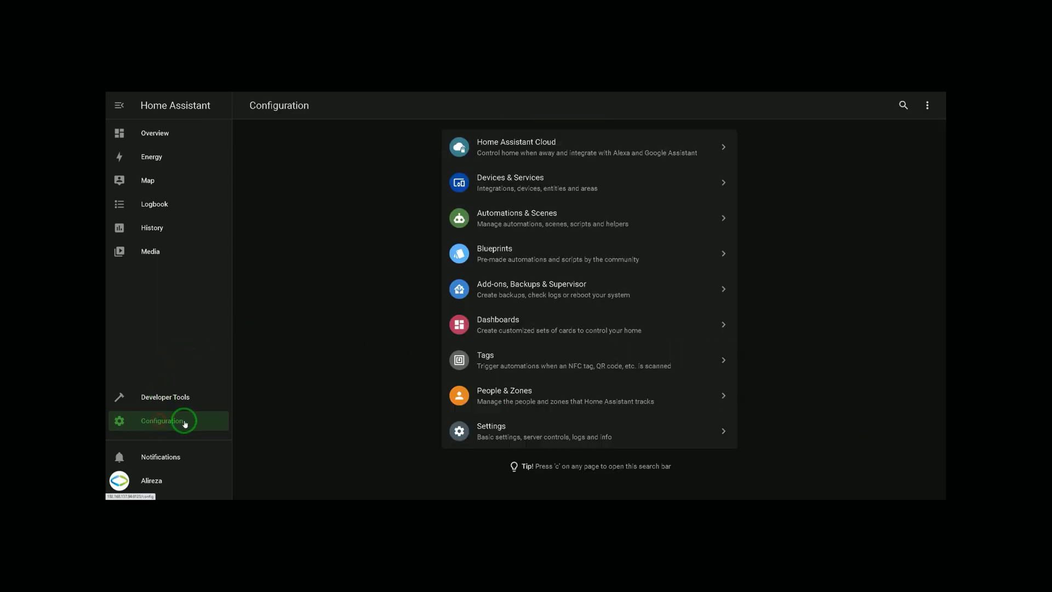
left_click(503, 187)
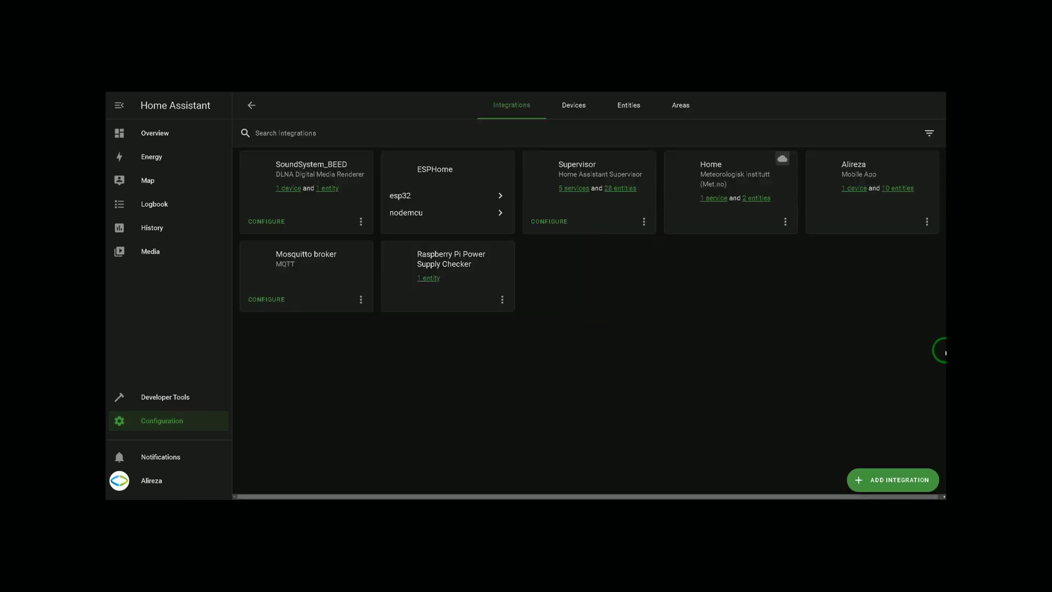
left_click(898, 482)
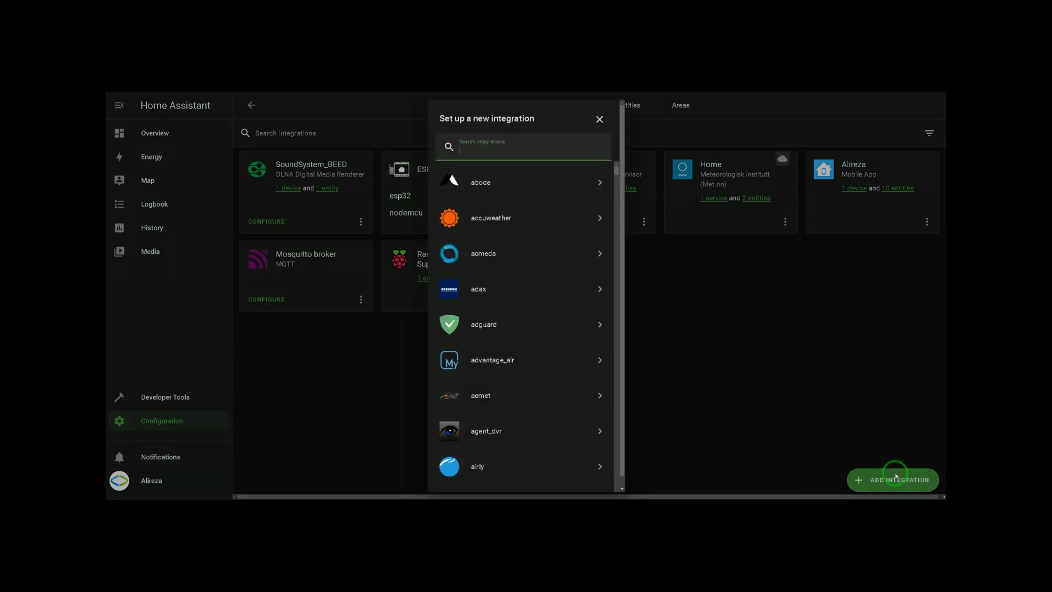
type("hacs")
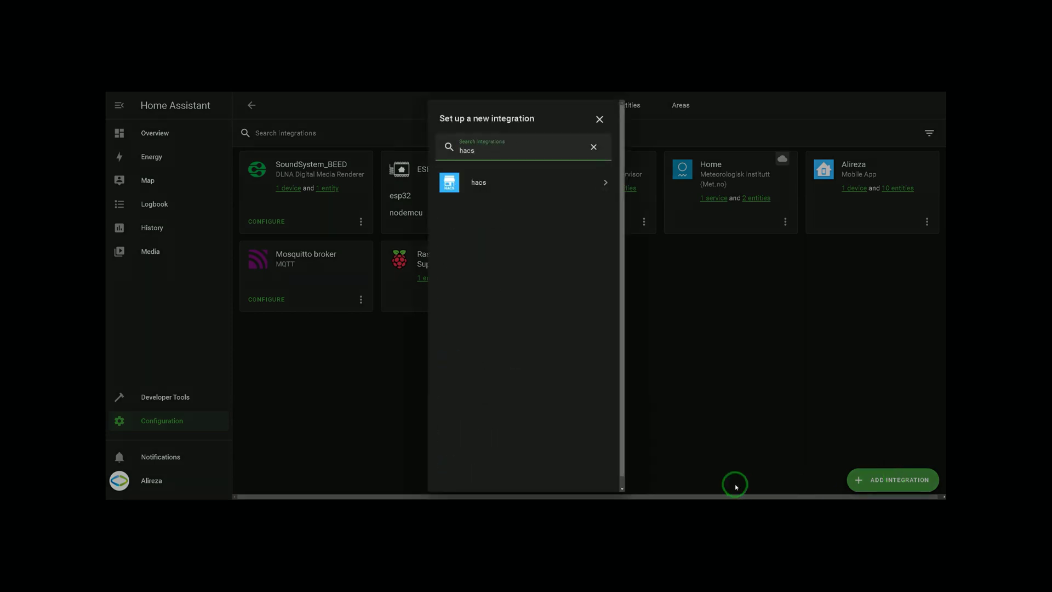
left_click(474, 182)
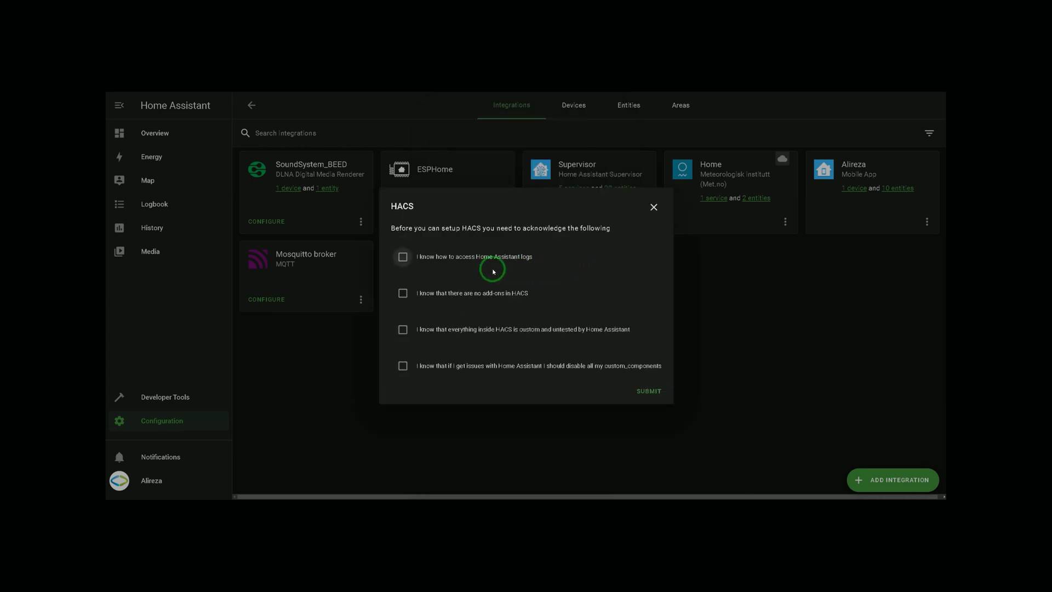
Tick all four HACS acknowledgements, submit, and follow the GitHub device login link.
left_click(403, 259)
left_click(402, 293)
left_click(403, 329)
left_click(403, 365)
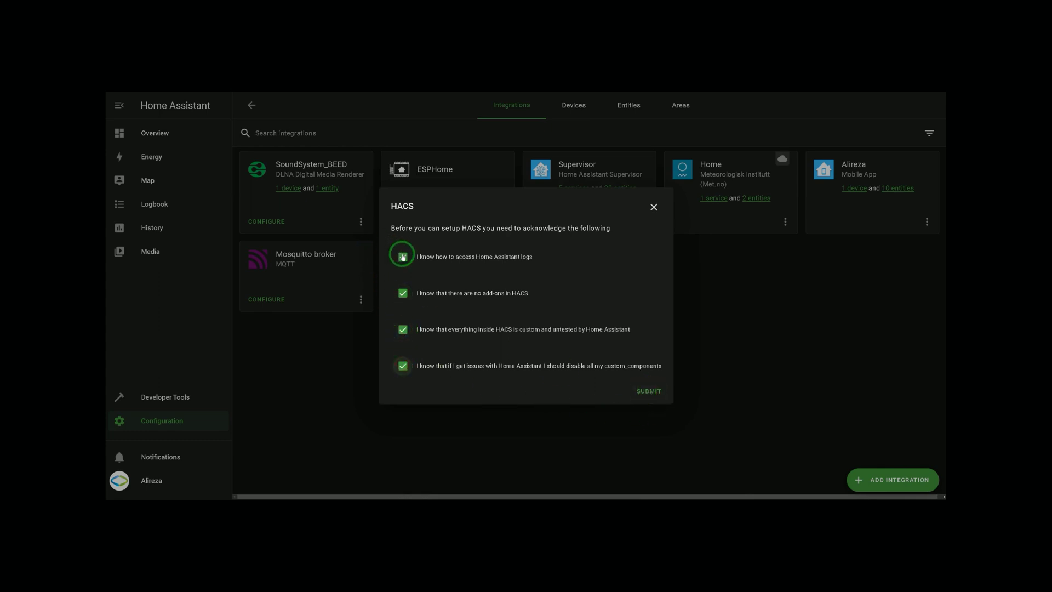
left_click(649, 390)
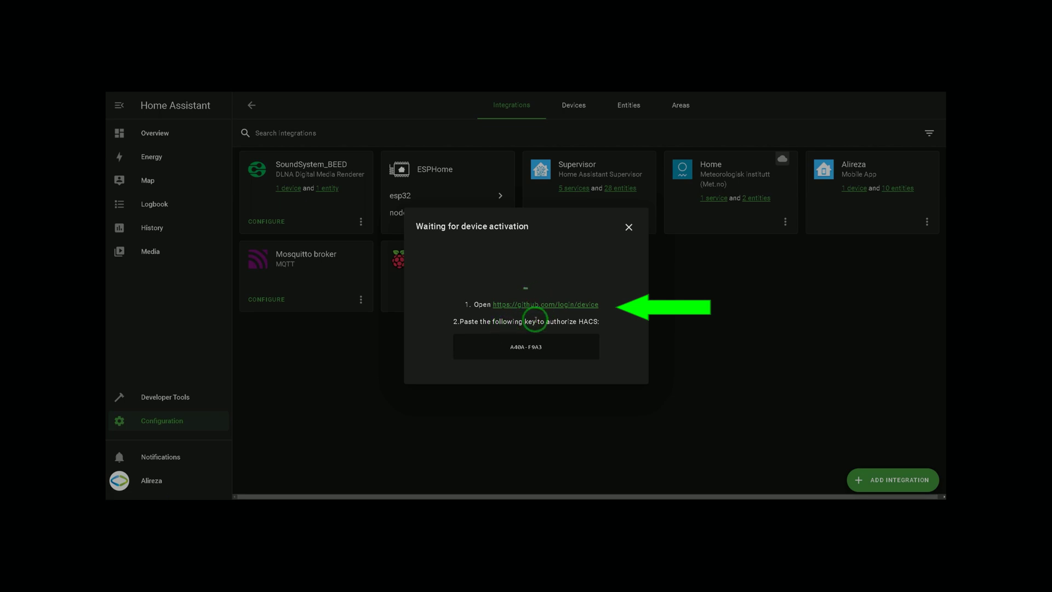
left_click(565, 305)
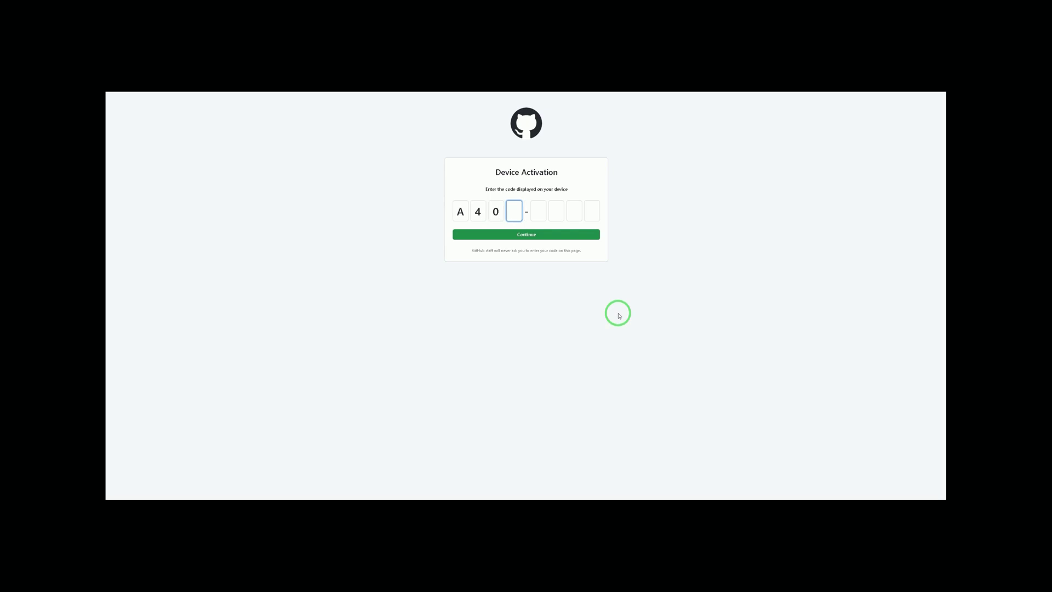
Enter the device activation code on GitHub and authorize HACS.
type("A-F9A")
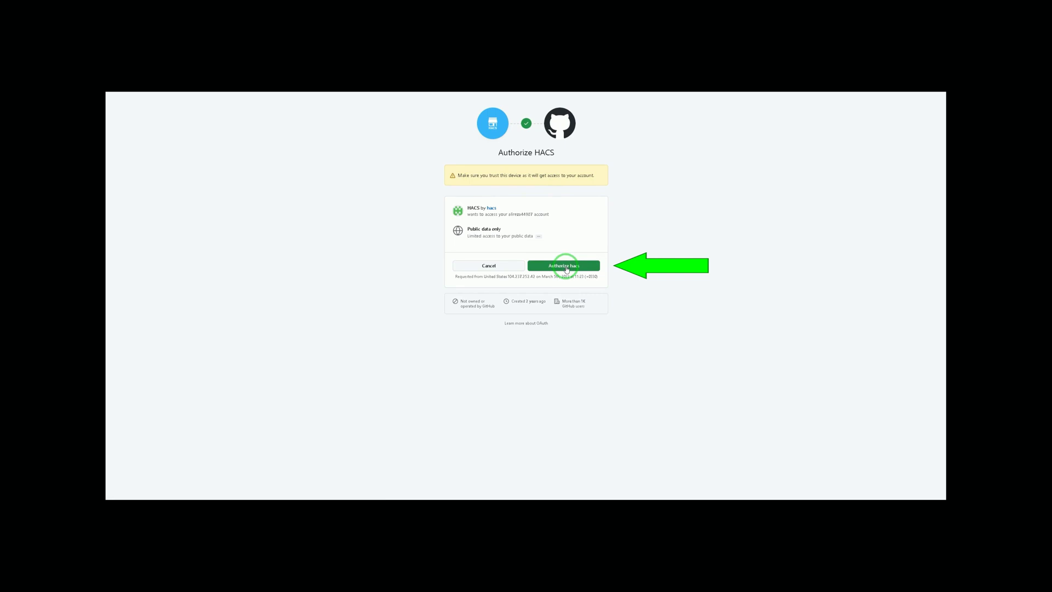
left_click(566, 267)
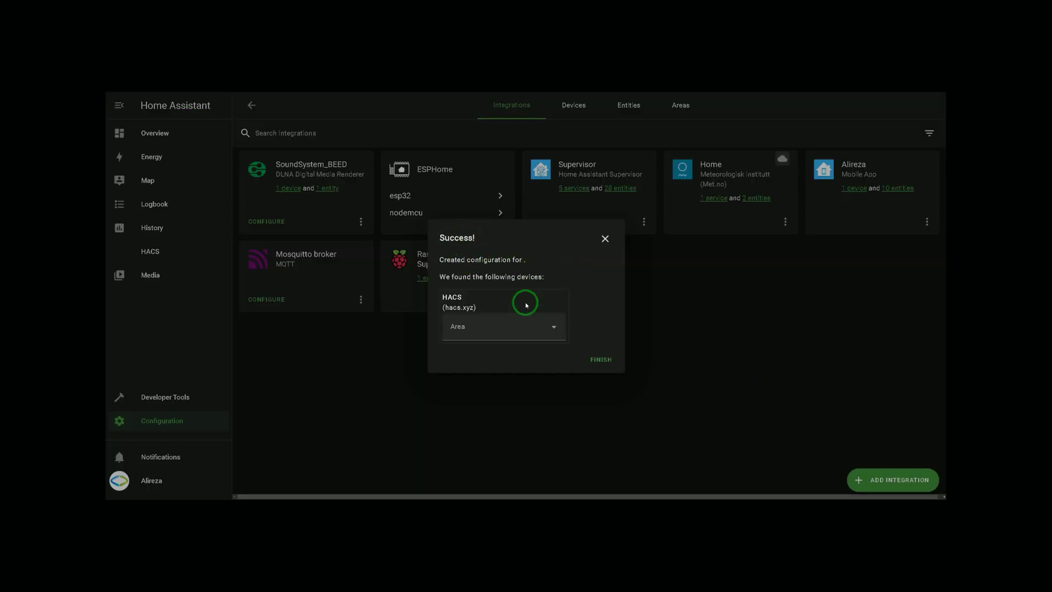
Close the HACS Success dialog with FINISH, leaving the Area unassigned.
left_click(562, 330)
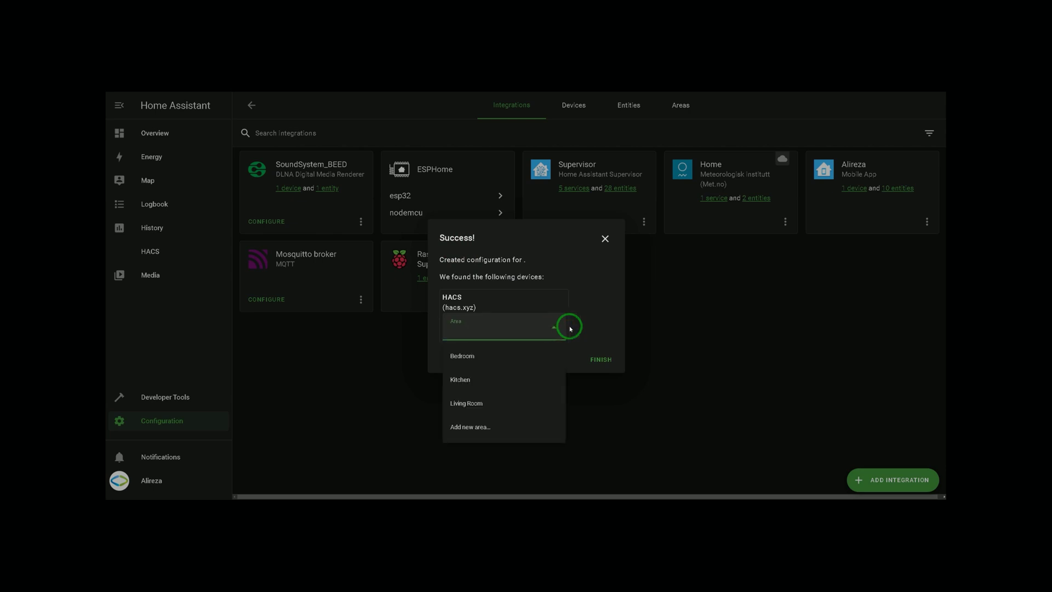
left_click(592, 308)
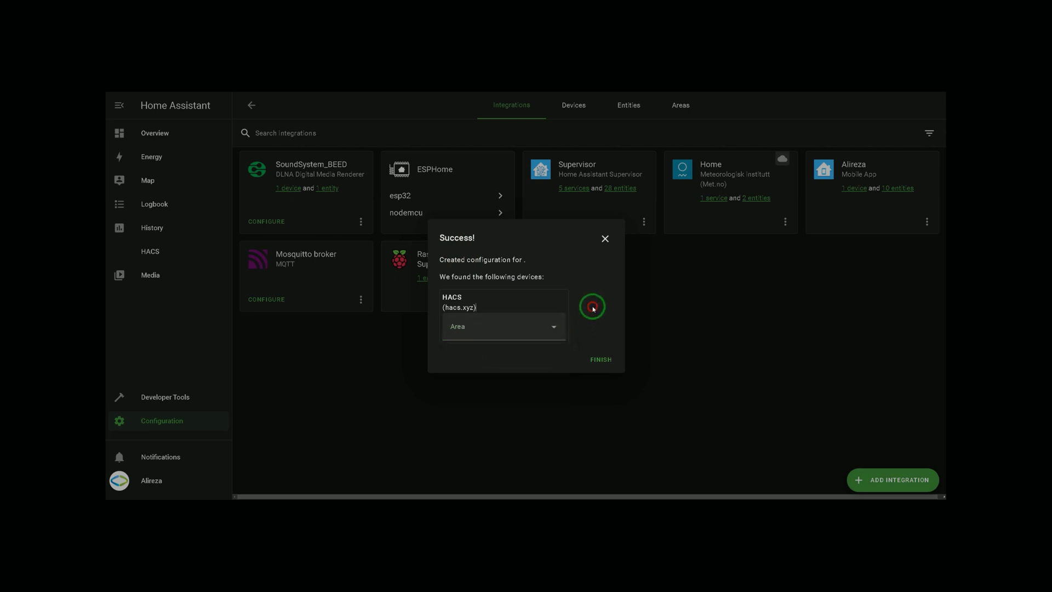
left_click(600, 362)
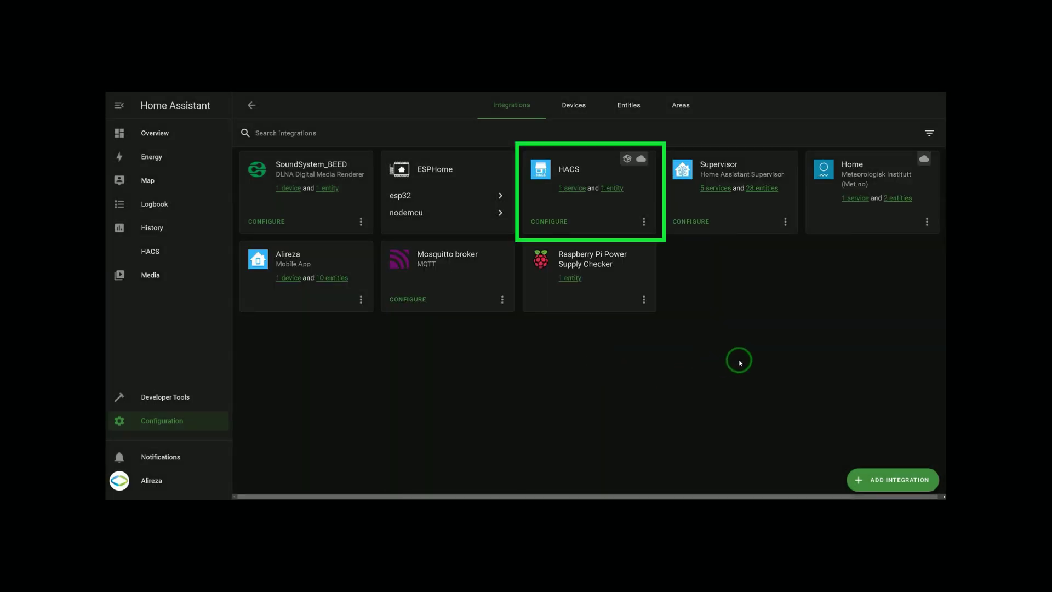
In the HACS card's options, tick AppDaemon and NetDaemon tracking, submit and finish.
left_click(545, 222)
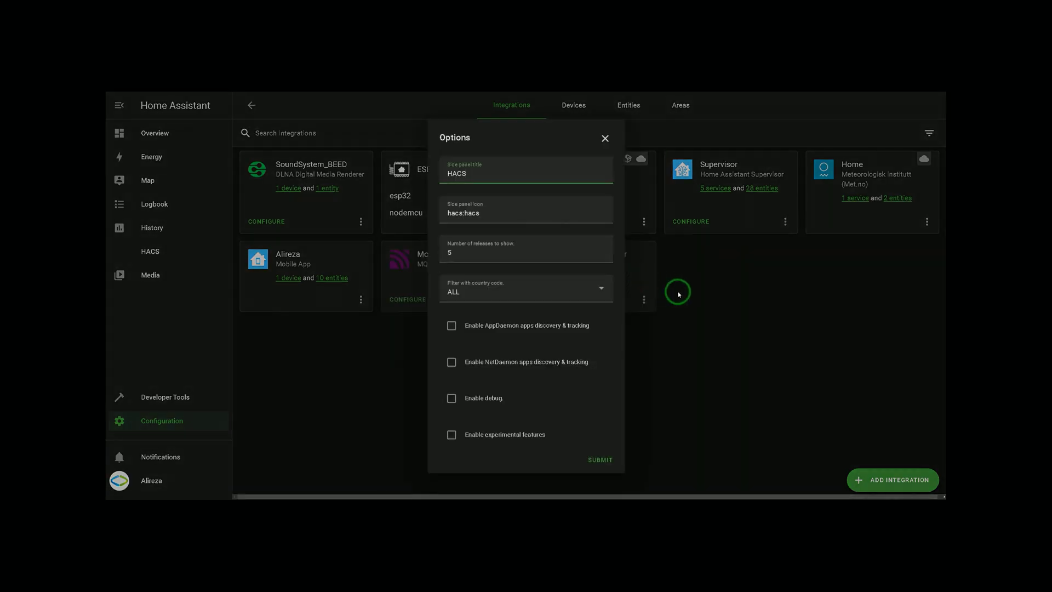
left_click(451, 329)
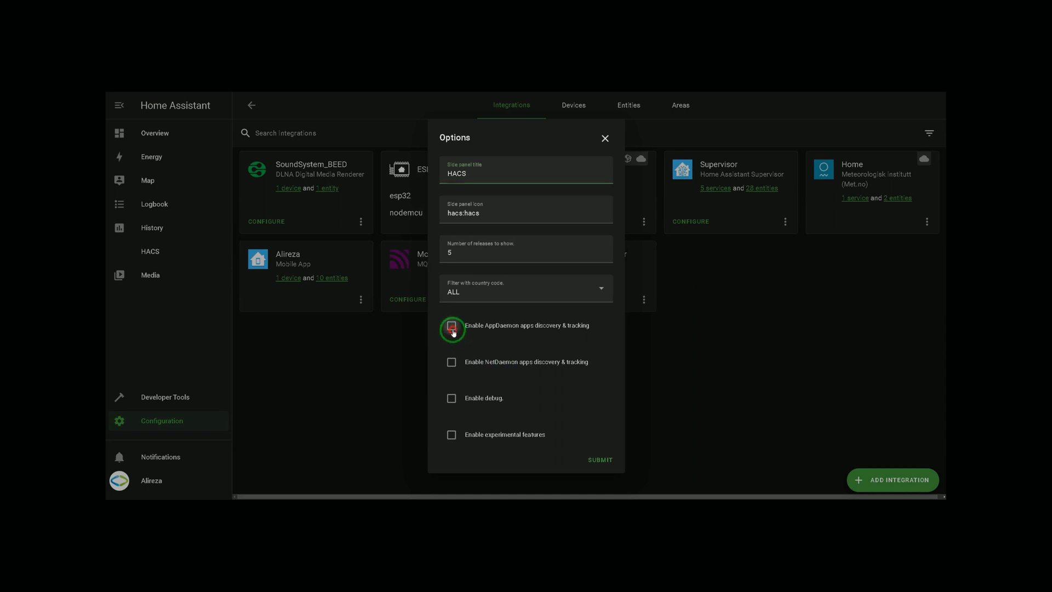
left_click(454, 364)
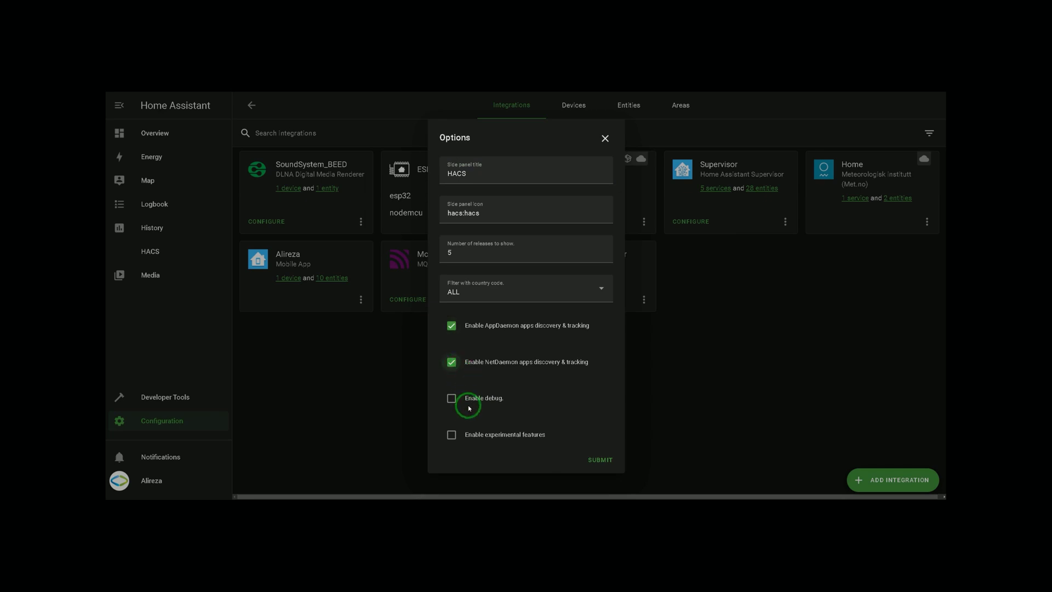
left_click(602, 458)
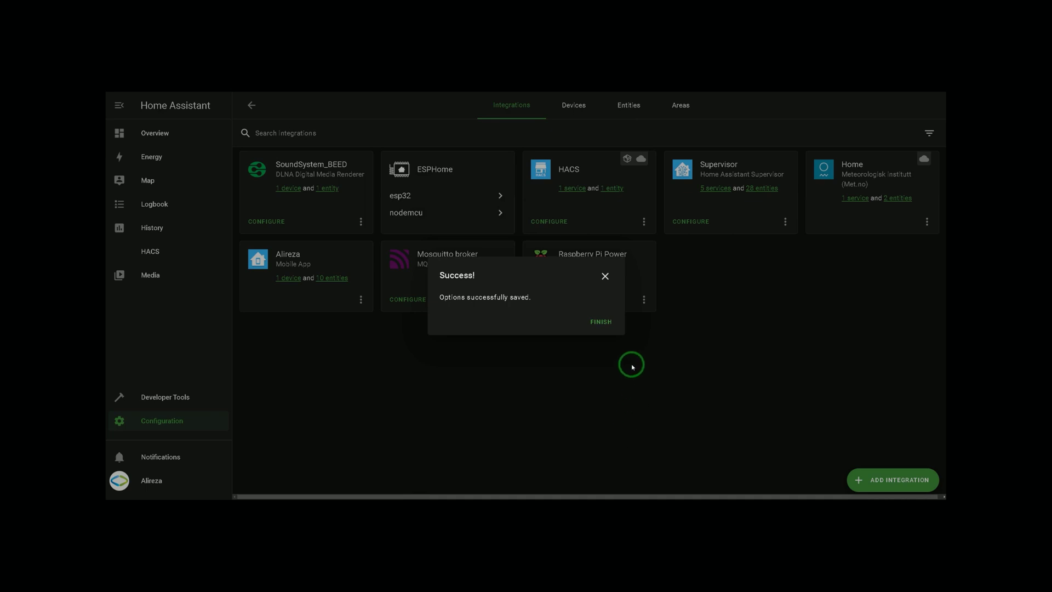
left_click(605, 321)
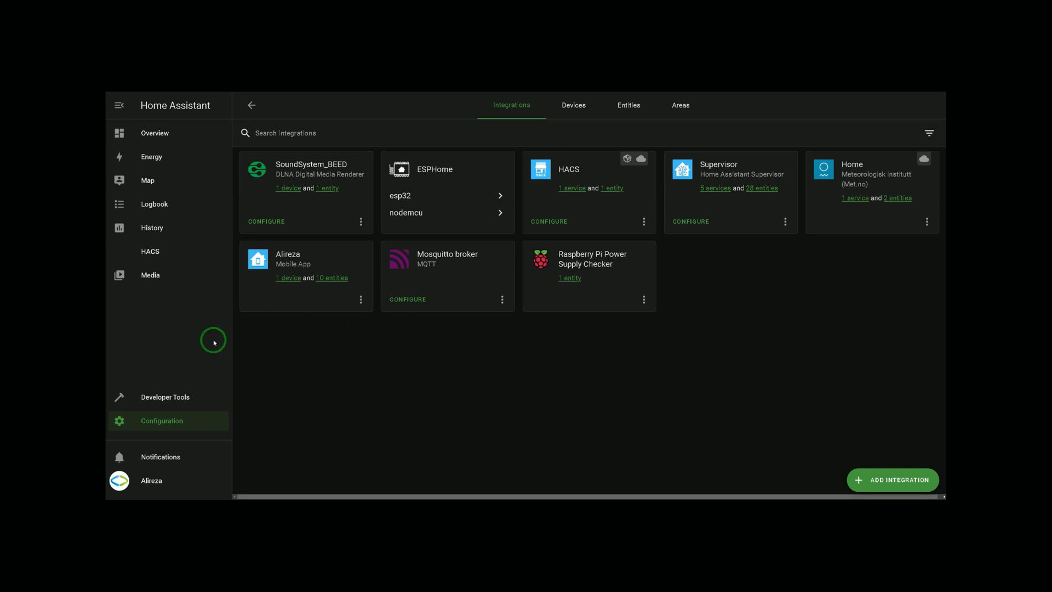
Go to the installed add-ons, select File editor, and launch its web UI.
left_click(159, 425)
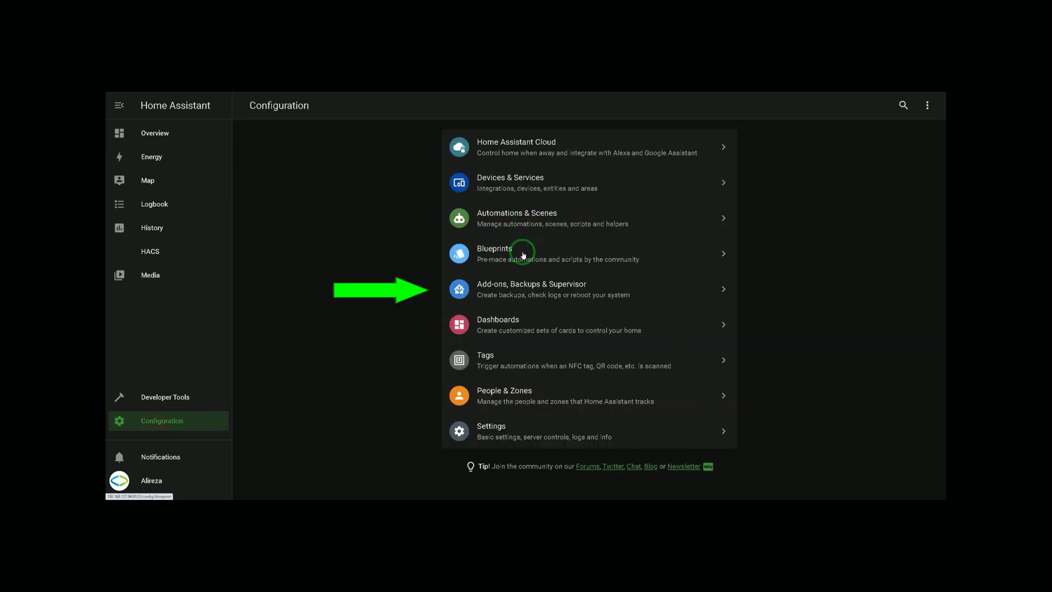
left_click(521, 291)
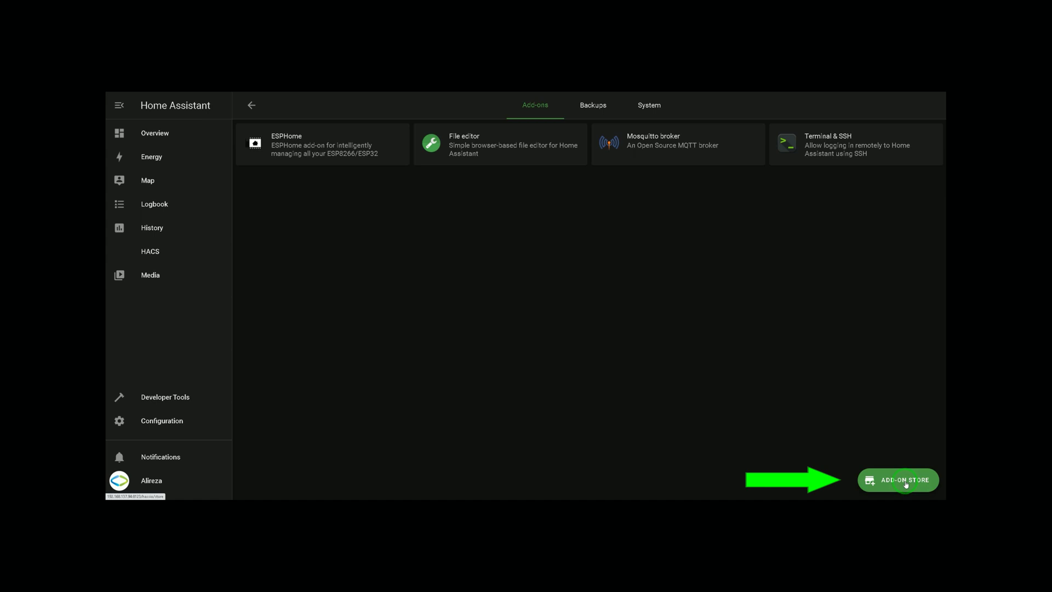
left_click(470, 146)
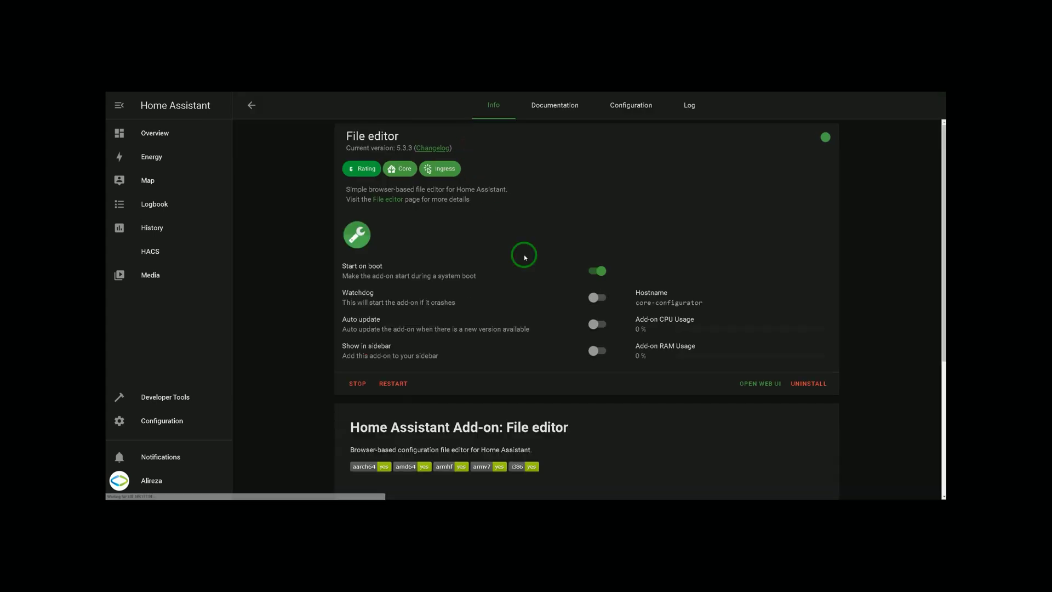
left_click(763, 386)
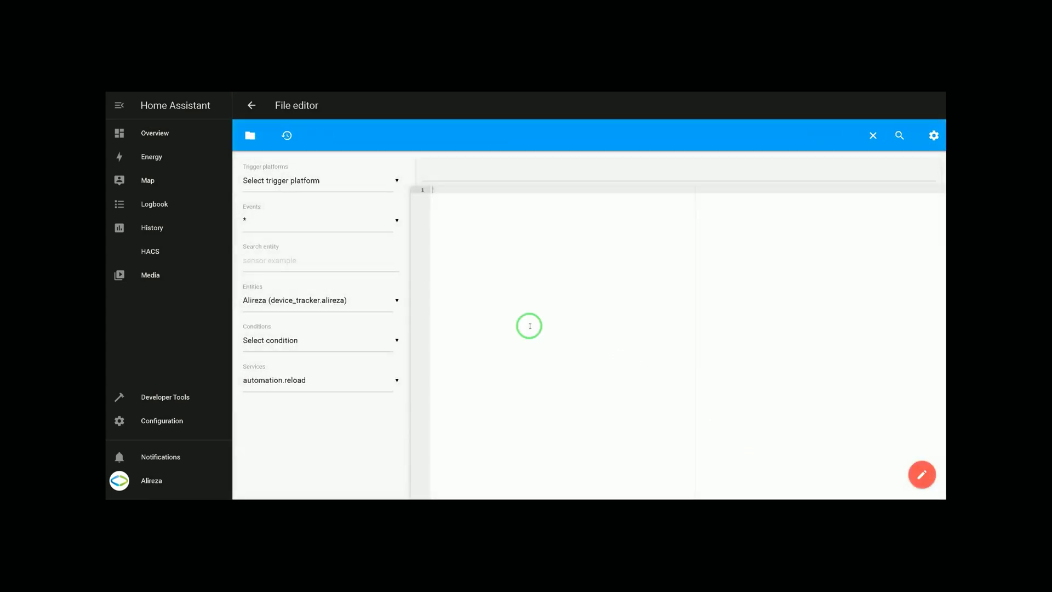
Open configuration.yaml in the File editor.
left_click(255, 134)
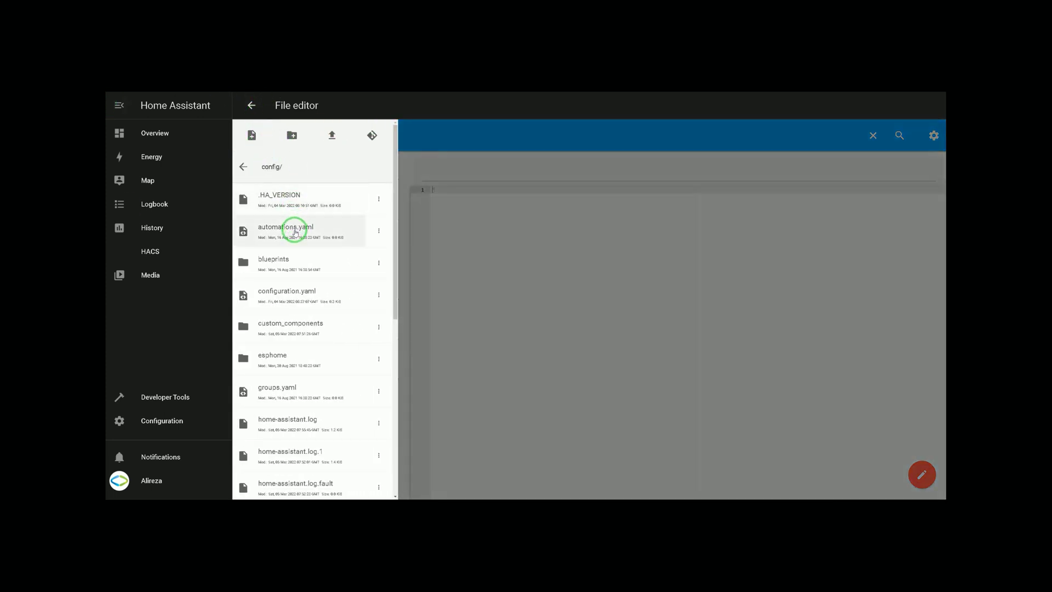
left_click(293, 294)
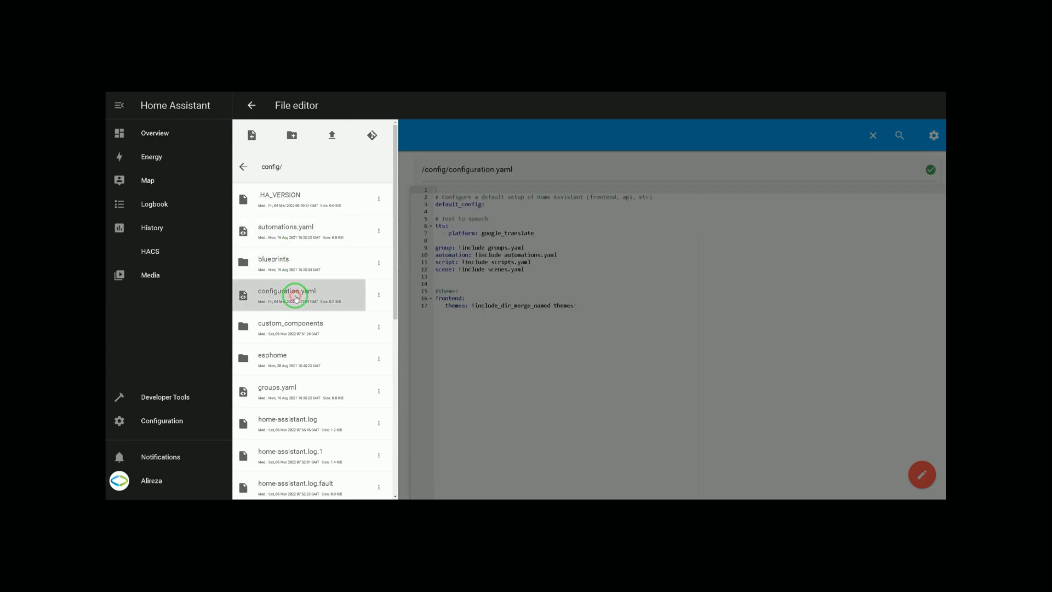
left_click(669, 417)
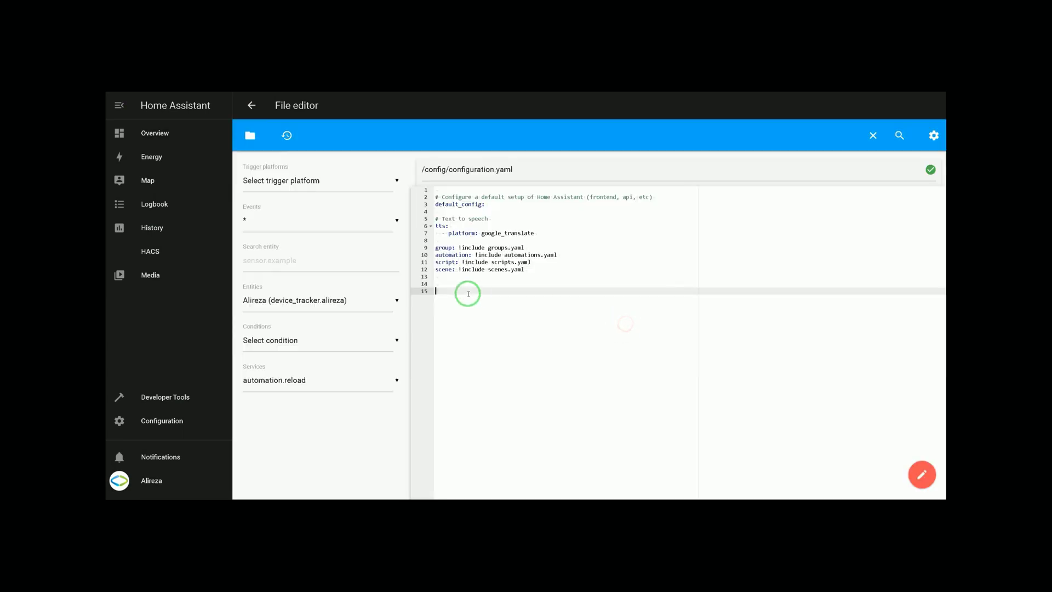
Paste the frontend themes include at line 15, add a #theme: comment on line 14, and save.
right_click(436, 289)
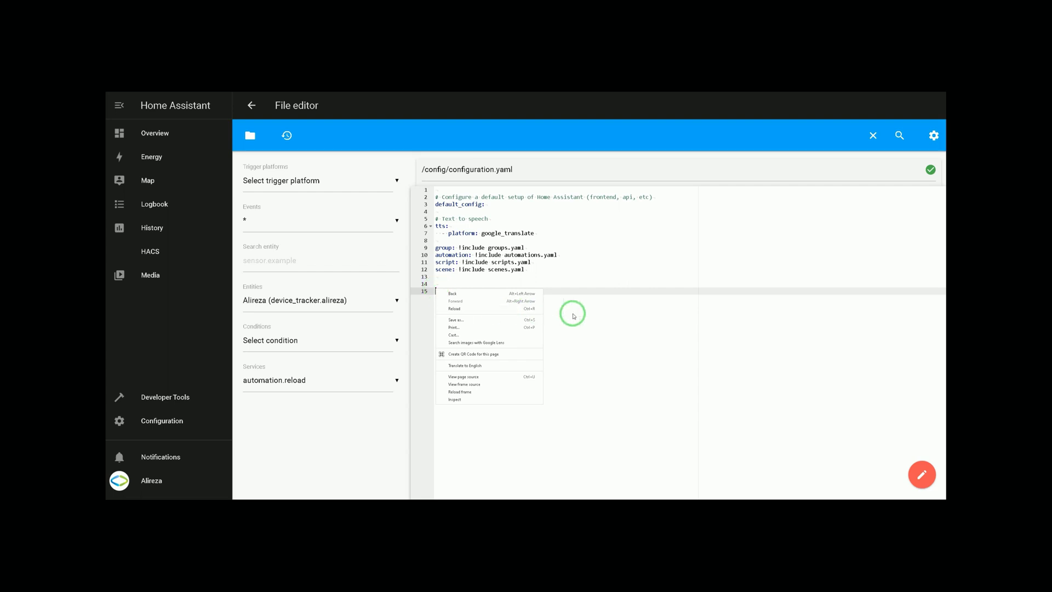
left_click(592, 321)
type("frontend:   themes: !include_dir_merge_named themes")
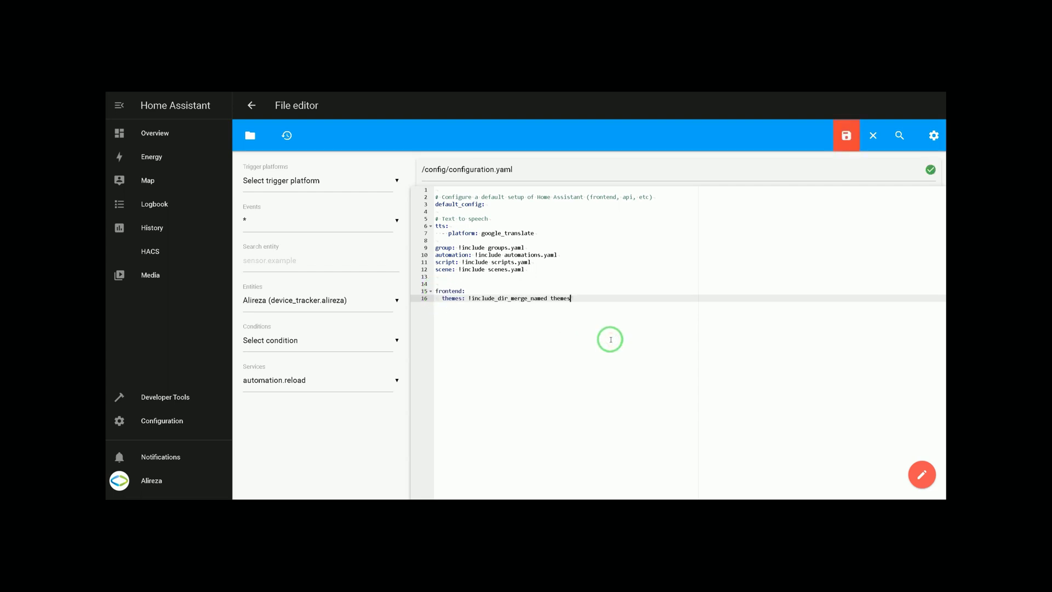
left_click(439, 283)
type("#theme")
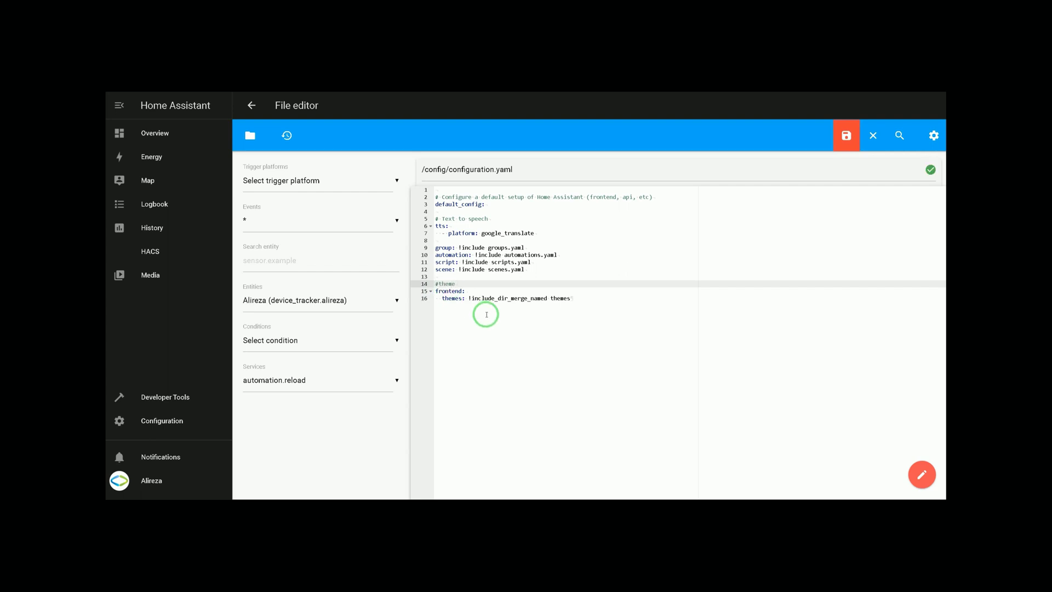
type(":")
left_click(846, 137)
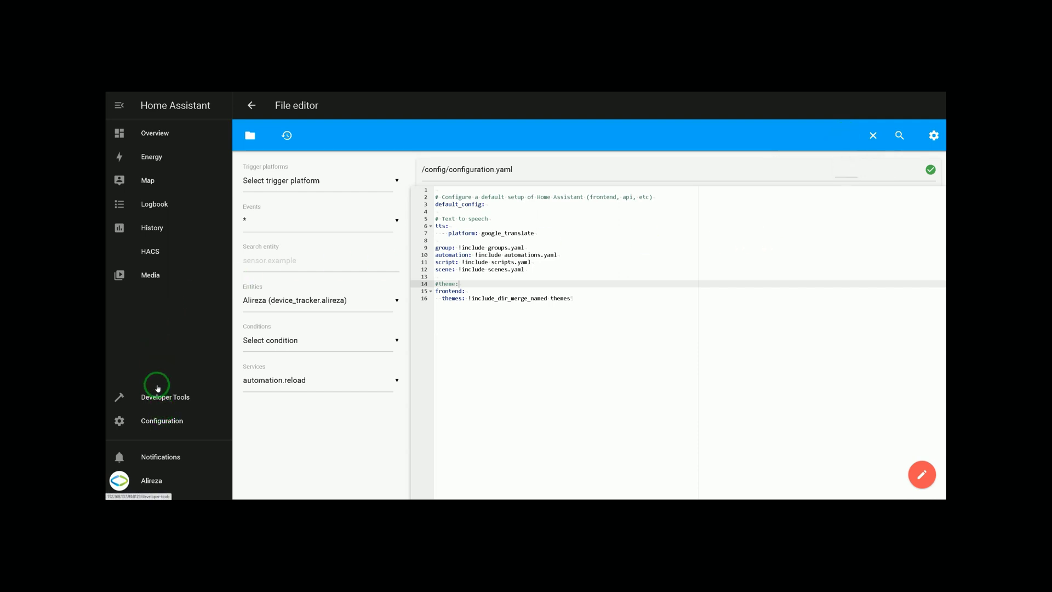
Restart Home Assistant from Server Controls and confirm the restart with OK.
left_click(163, 423)
left_click(504, 432)
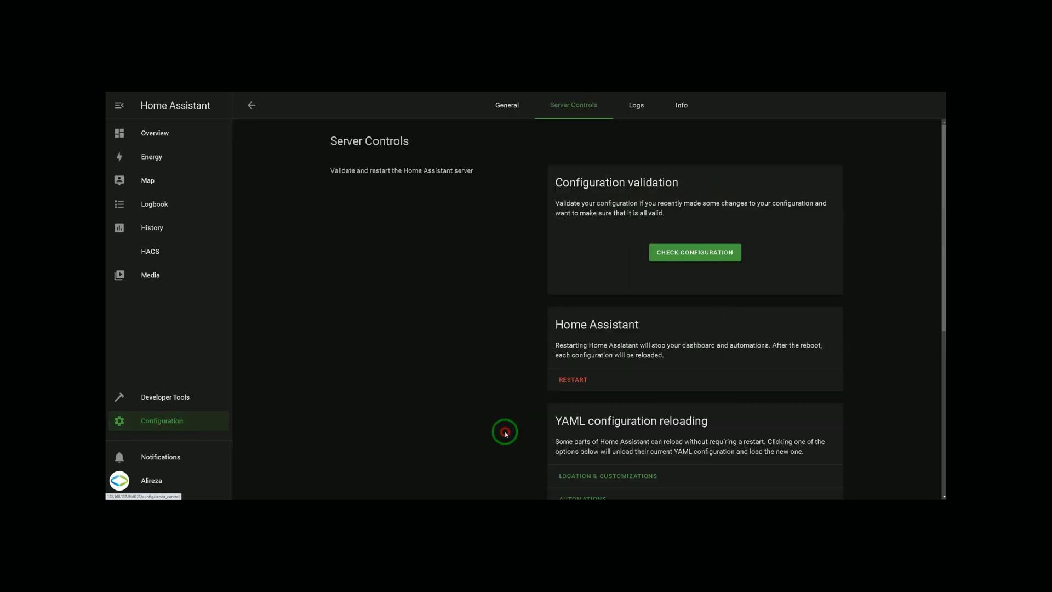
left_click(569, 380)
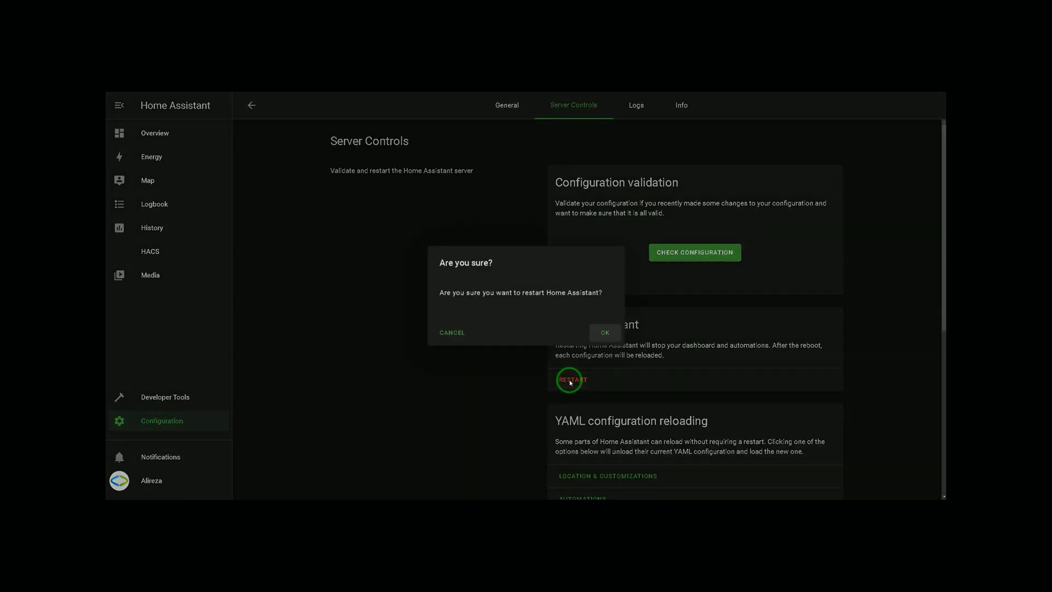
left_click(600, 330)
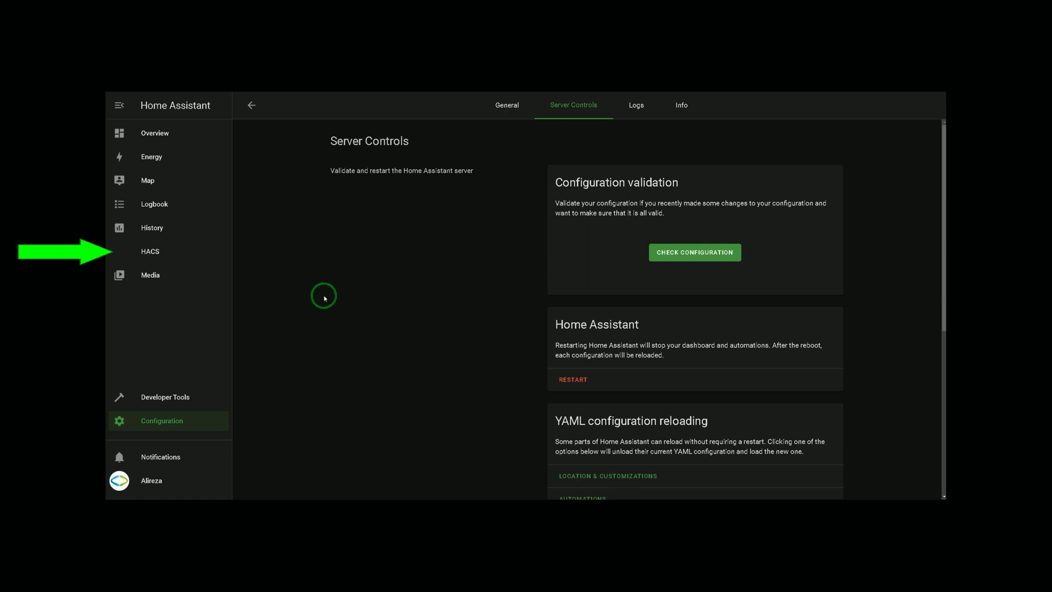
Open the HACS Frontend repository list under Explore & Download Repositories.
left_click(150, 255)
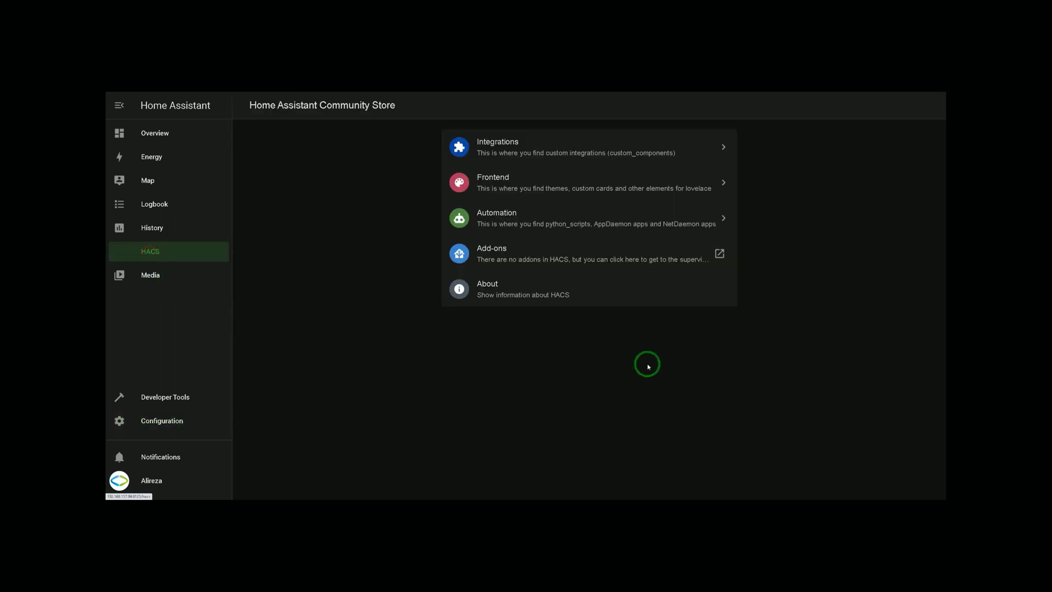
left_click(503, 186)
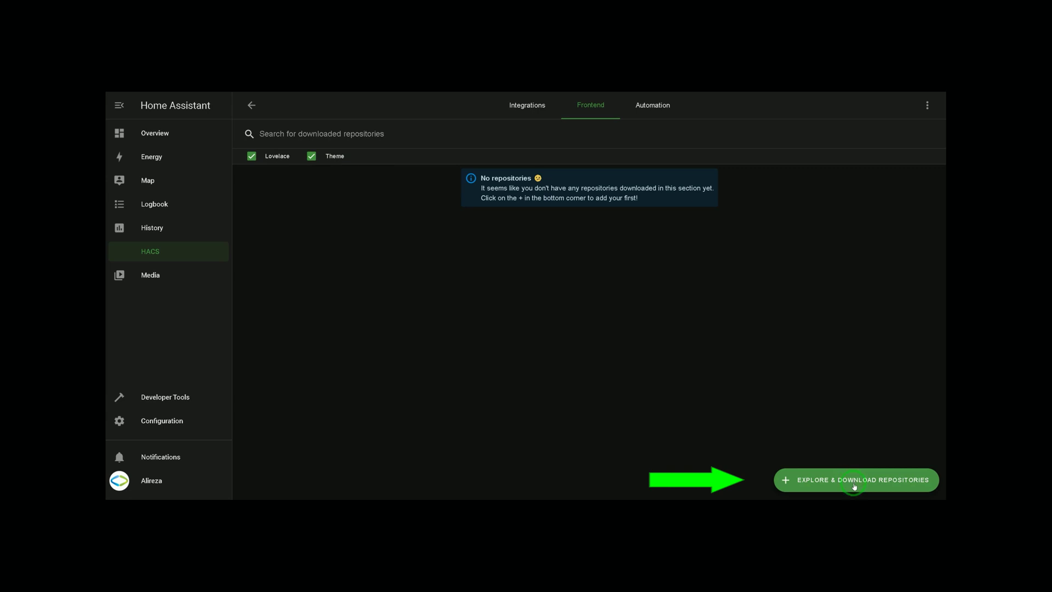
left_click(854, 486)
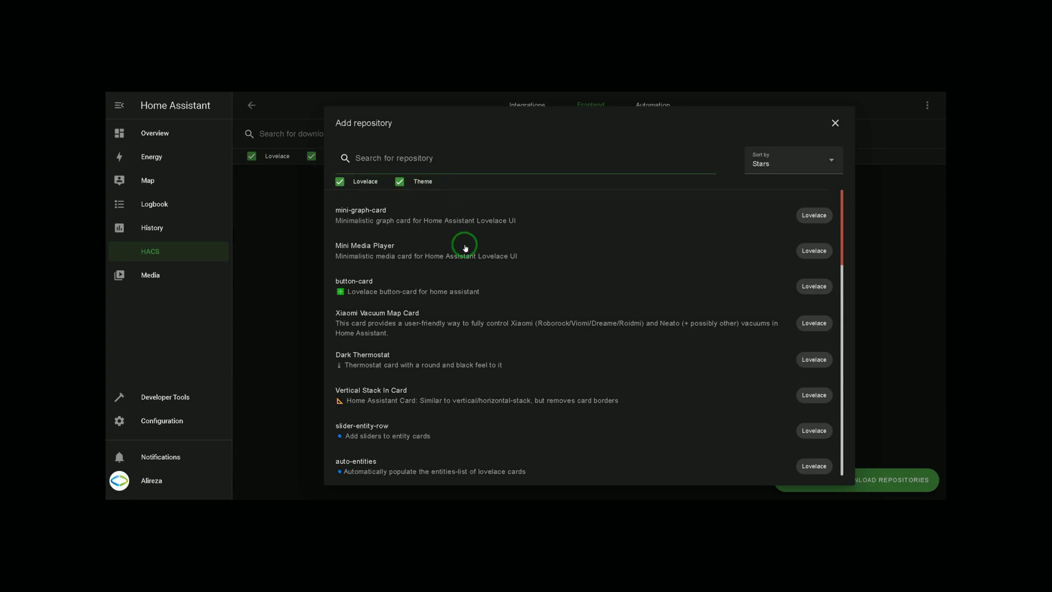
scroll(465, 247, "down", 2)
scroll(465, 247, "down", 5)
scroll(465, 247, "up", 7)
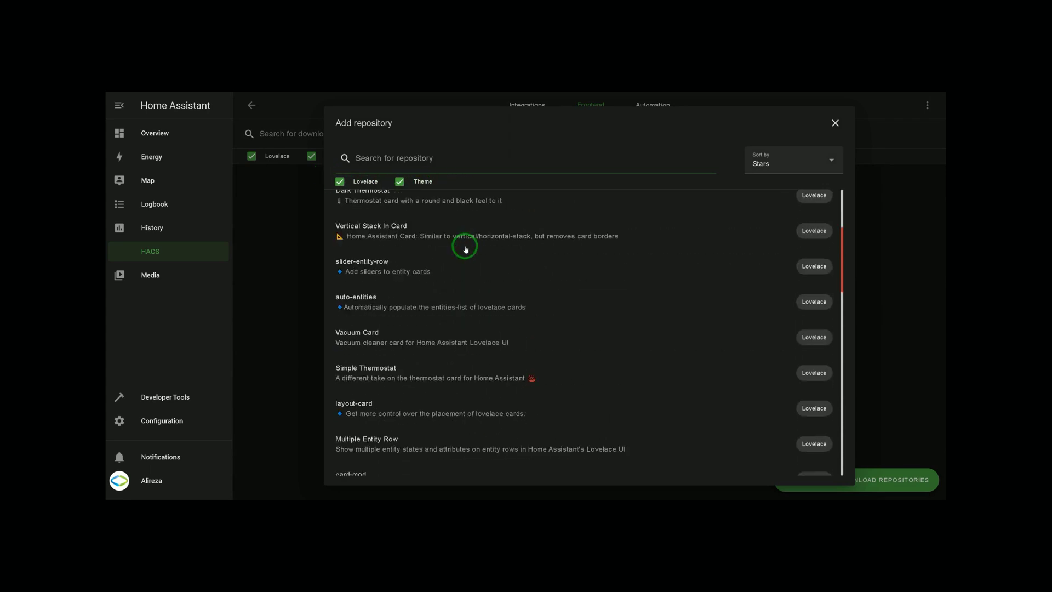
Uncheck Lovelace so only theme repositories are listed, and scroll through them.
left_click(340, 181)
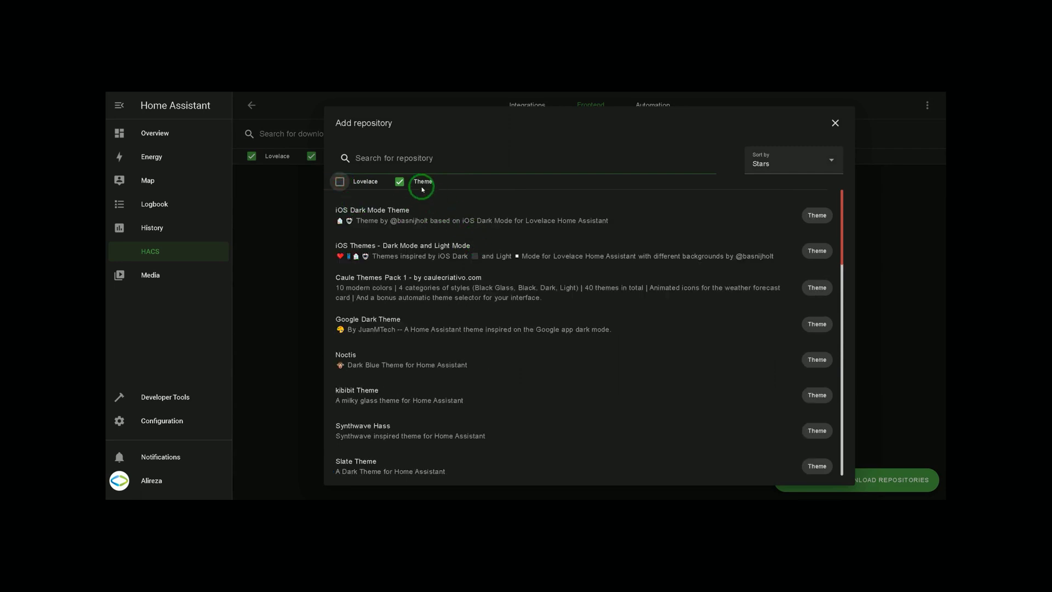
scroll(520, 262, "down", 3)
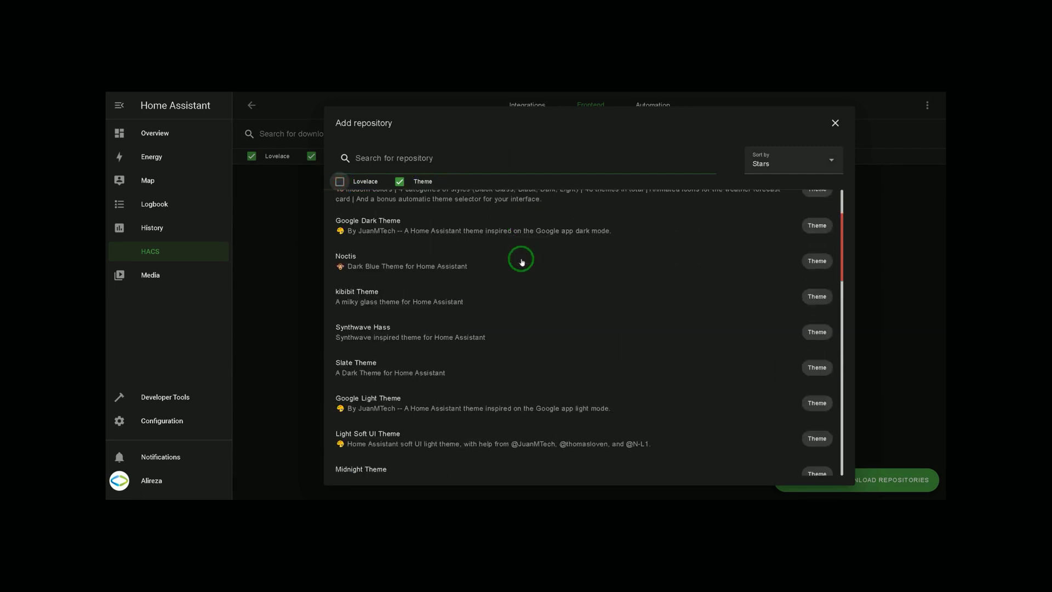
scroll(521, 262, "down", 4)
scroll(521, 262, "down", 5)
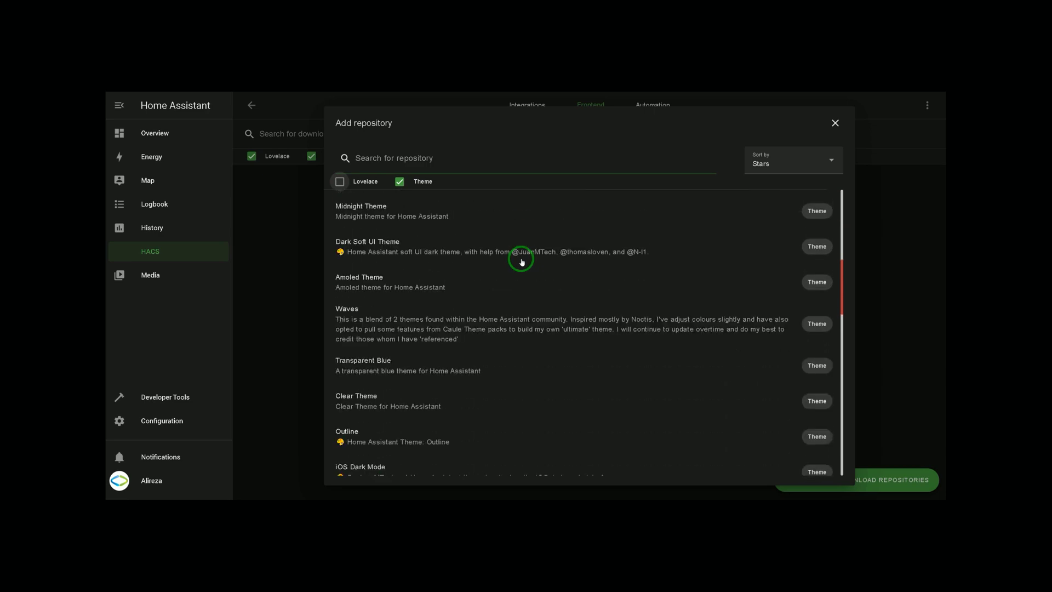
scroll(521, 262, "down", 5)
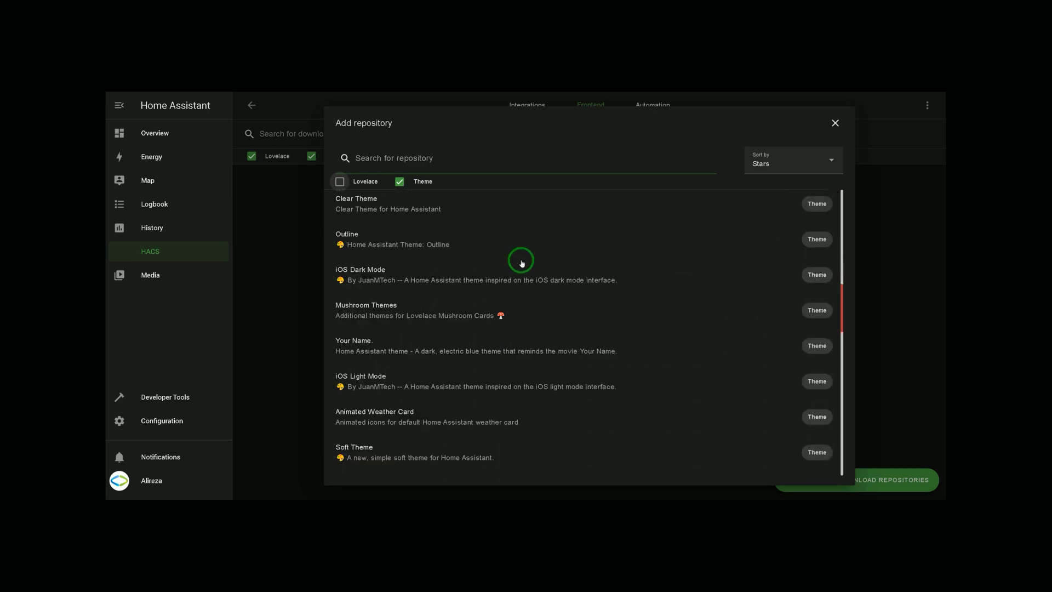
scroll(498, 273, "down", 1)
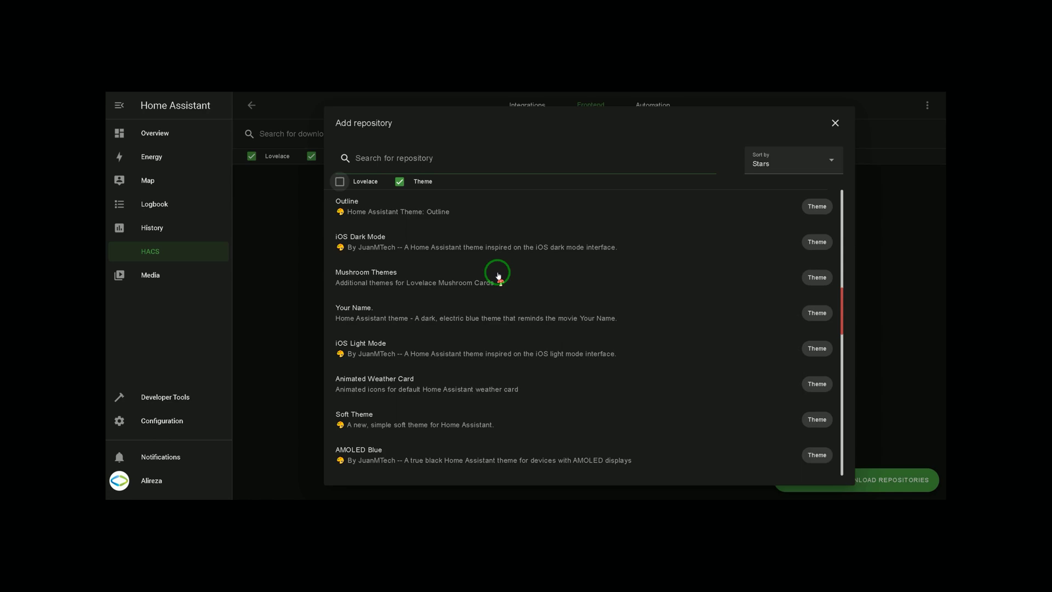
scroll(494, 300, "up", 12)
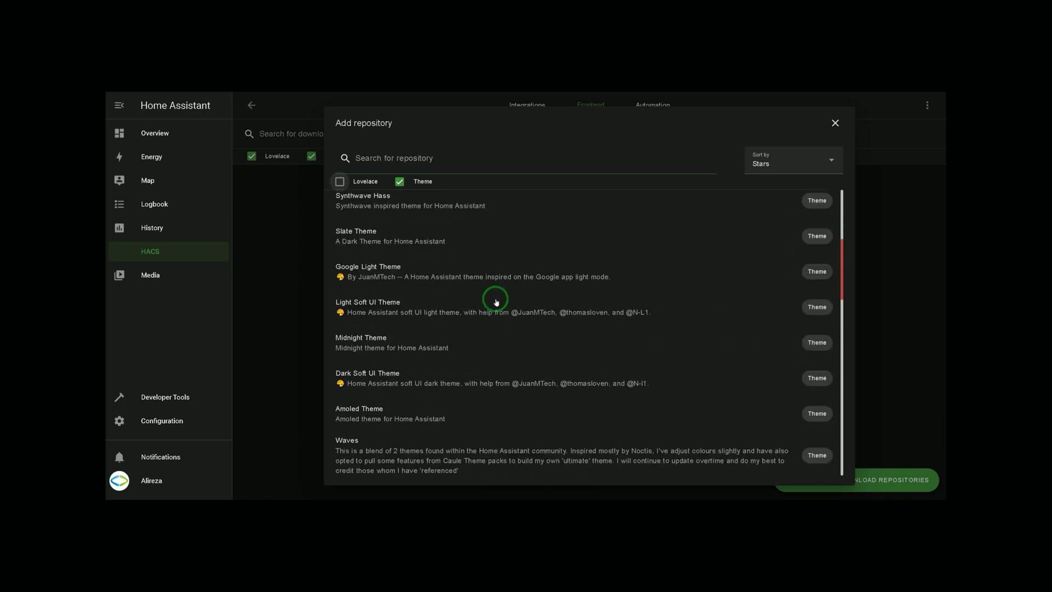
Look over the Slate Theme details, then close them.
left_click(363, 231)
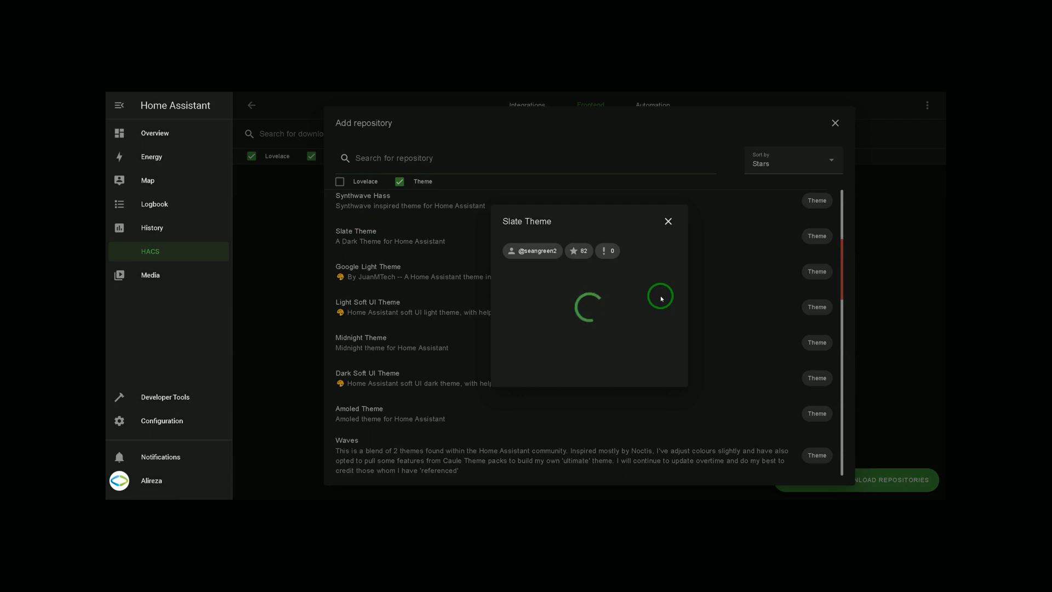
scroll(662, 298, "down", 5)
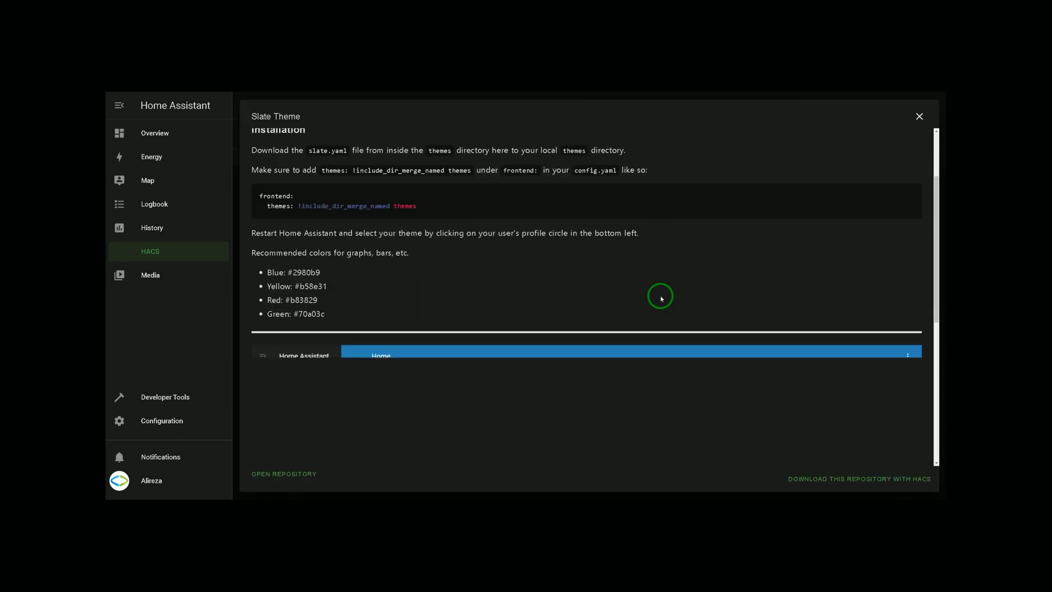
scroll(661, 299, "down", 1)
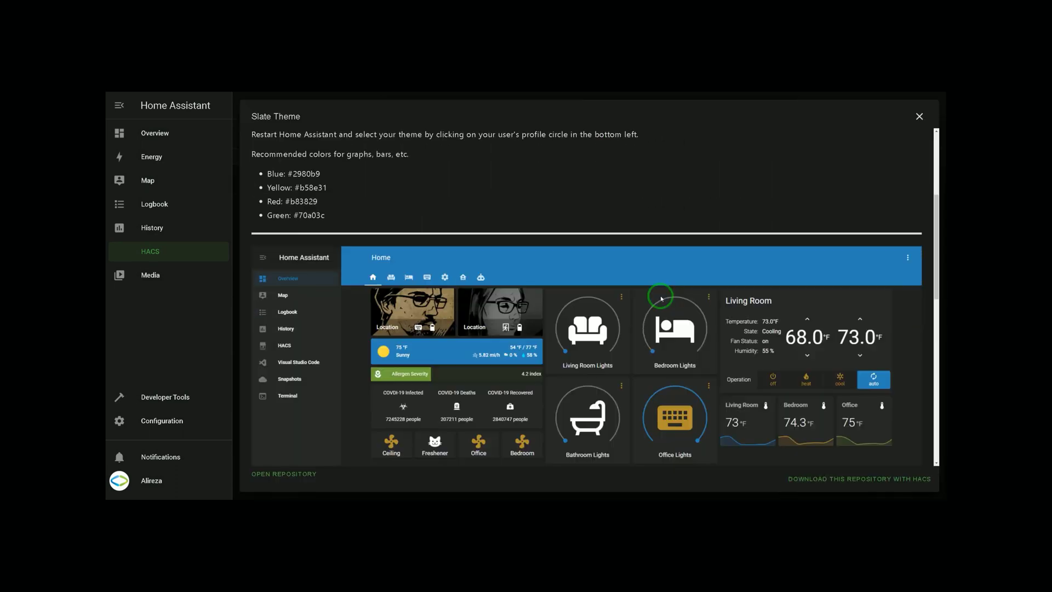
scroll(661, 298, "down", 3)
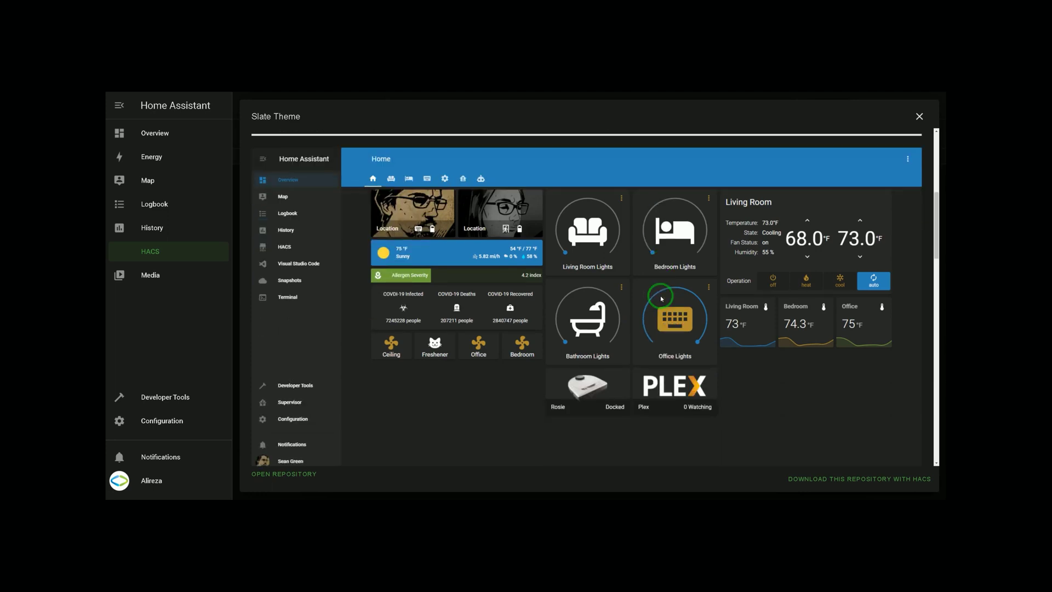
left_click(918, 117)
scroll(536, 266, "down", 1)
scroll(537, 267, "up", 8)
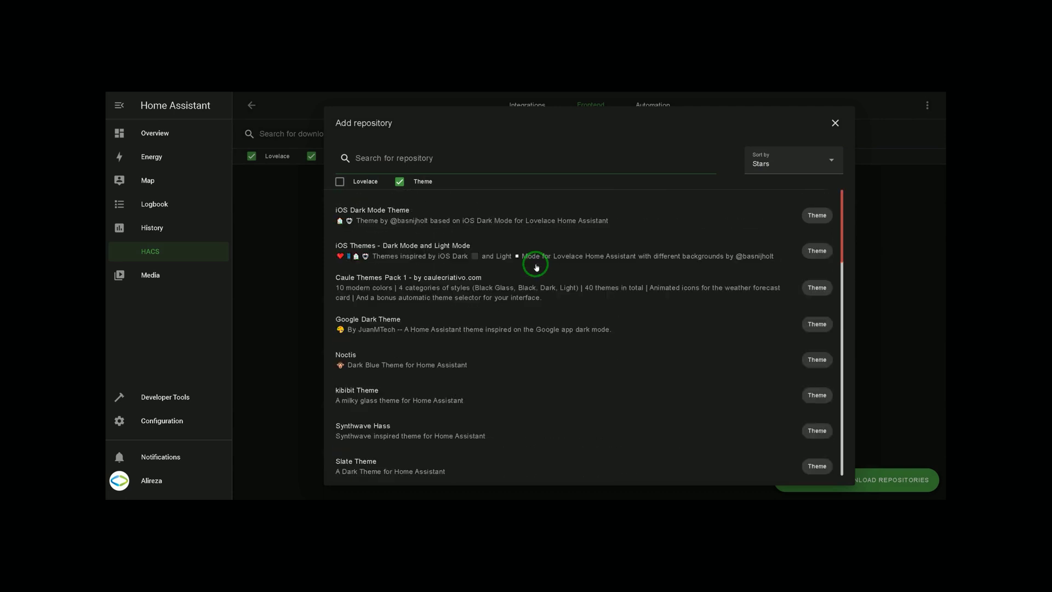
Download iOS Themes - Dark Mode and Light Mode version v2.5.0 with HACS.
left_click(410, 253)
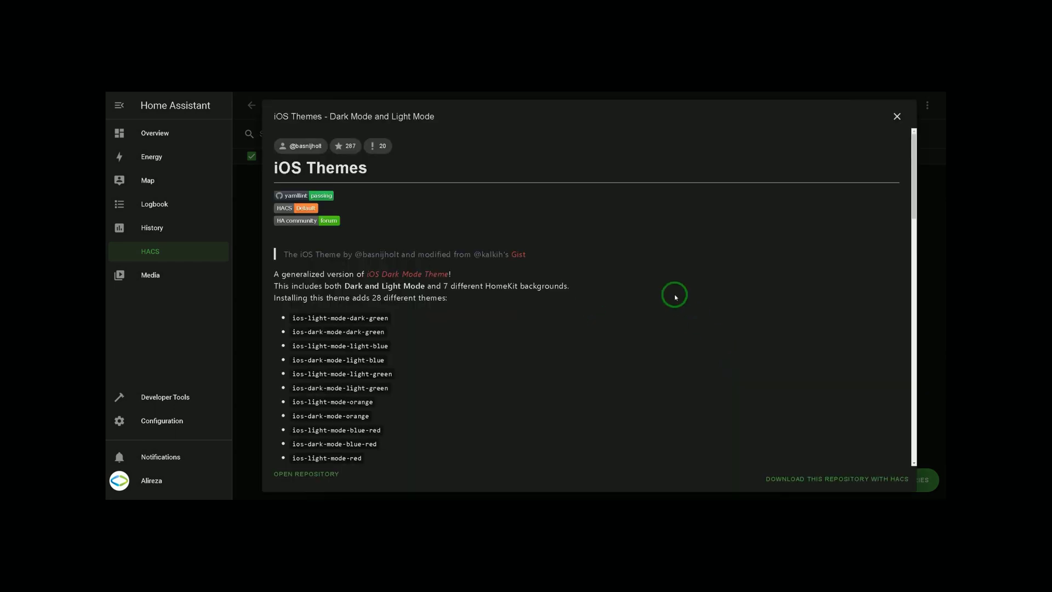
scroll(675, 297, "down", 6)
scroll(675, 297, "down", 2)
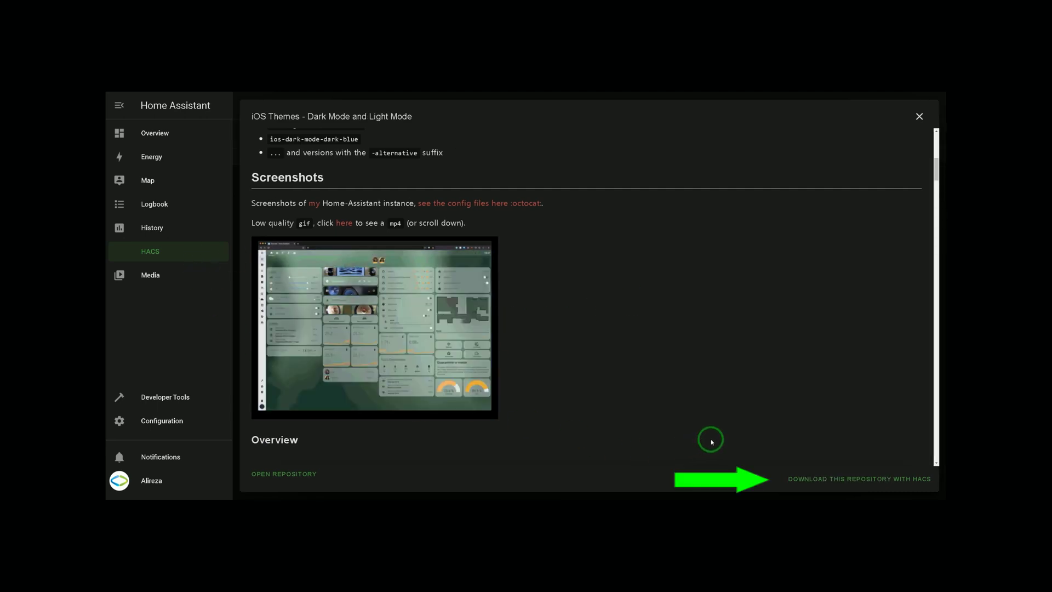
left_click(852, 482)
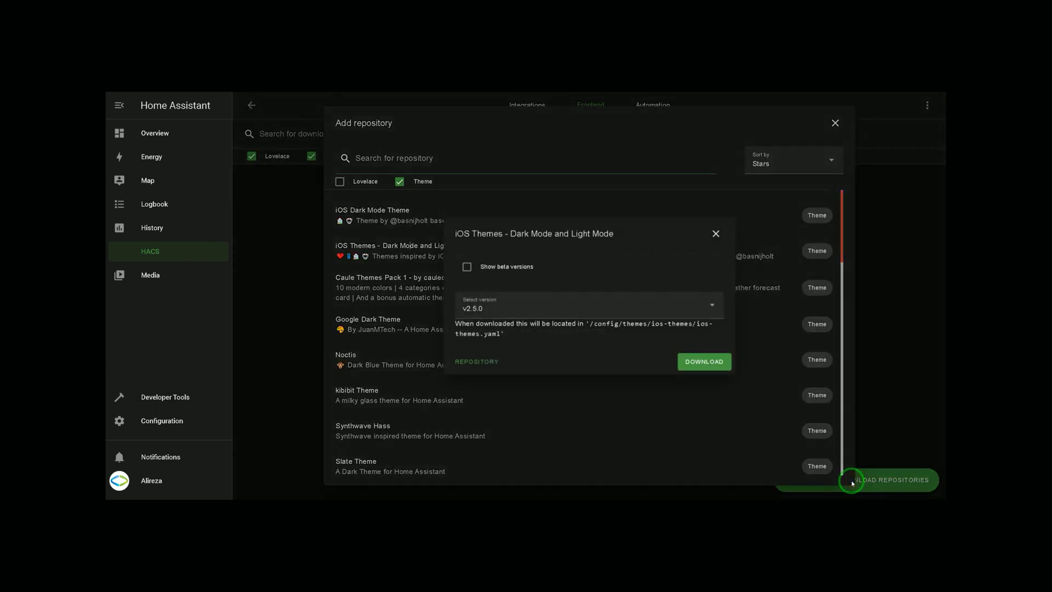
left_click(708, 363)
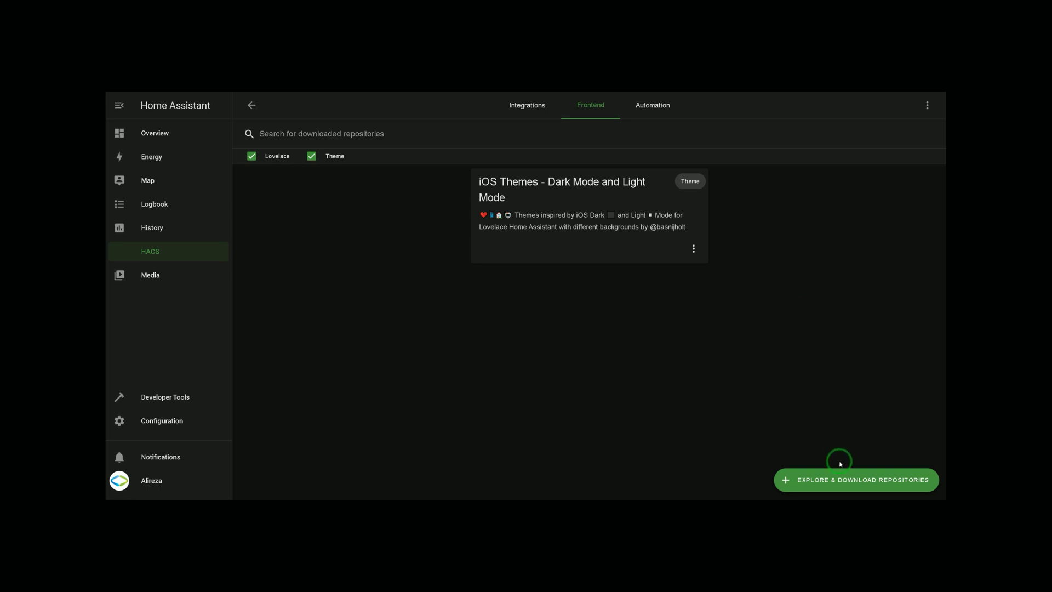
Reopen the HACS repository list and uncheck Lovelace to show only themes.
left_click(860, 485)
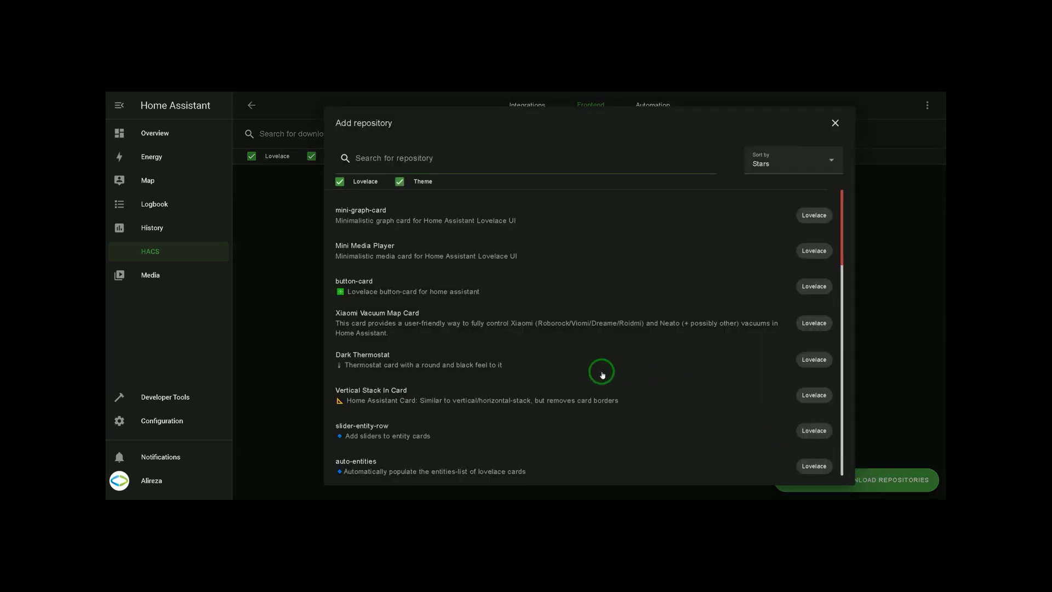
scroll(600, 371, "down", 3)
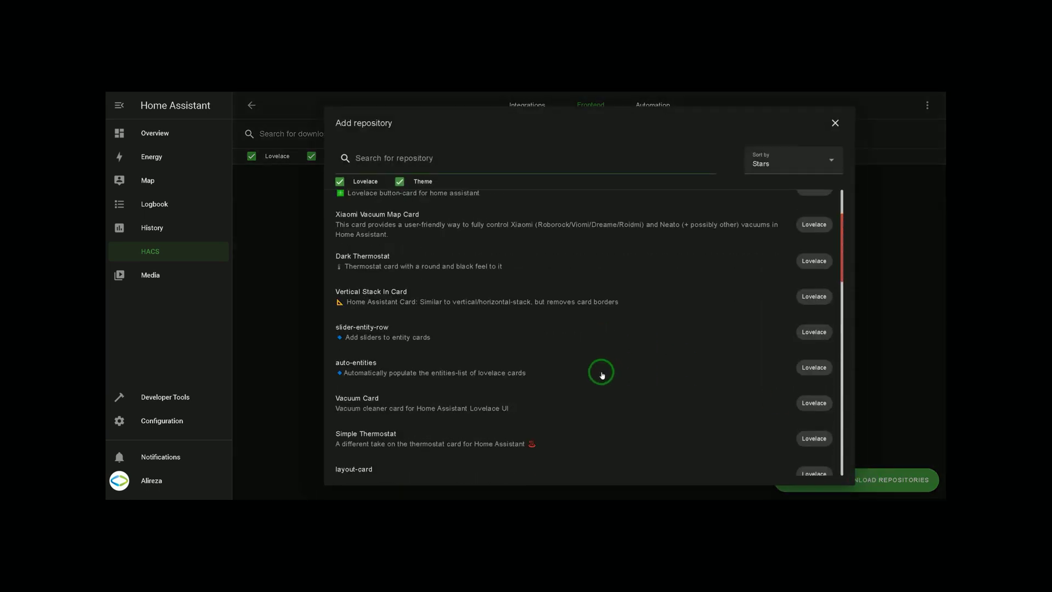
left_click(339, 181)
scroll(532, 278, "down", 3)
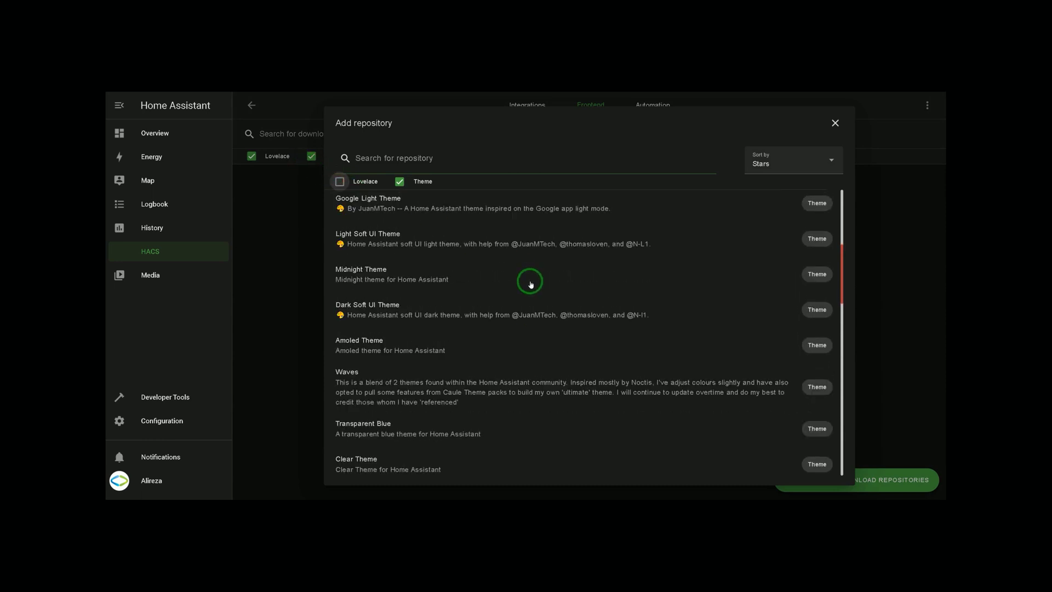
scroll(529, 279, "down", 3)
scroll(529, 280, "up", 1)
Download the Amoled Theme from its repository details and confirm.
left_click(390, 278)
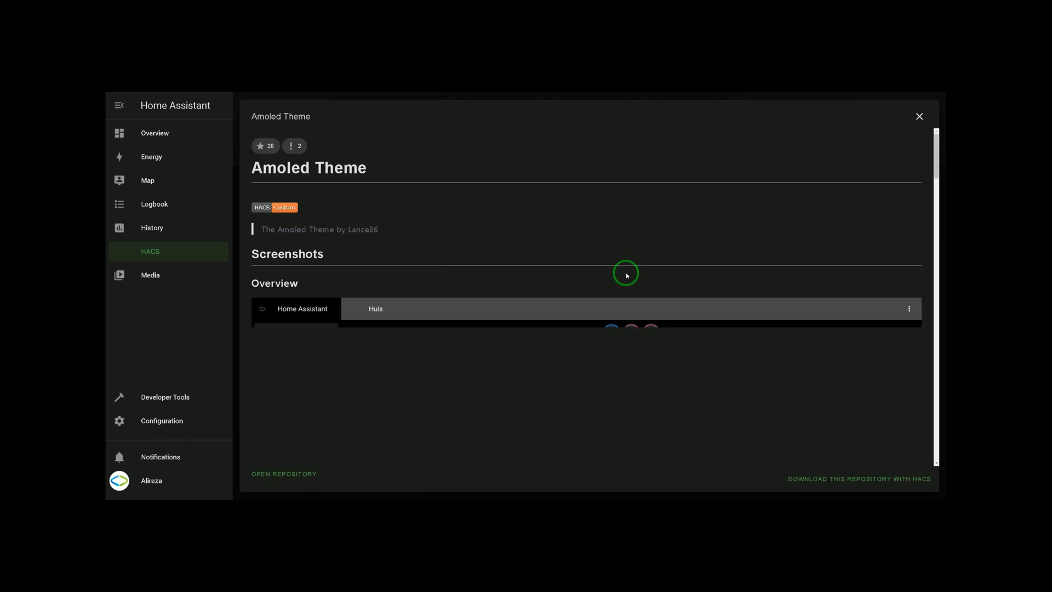
scroll(627, 274, "down", 3)
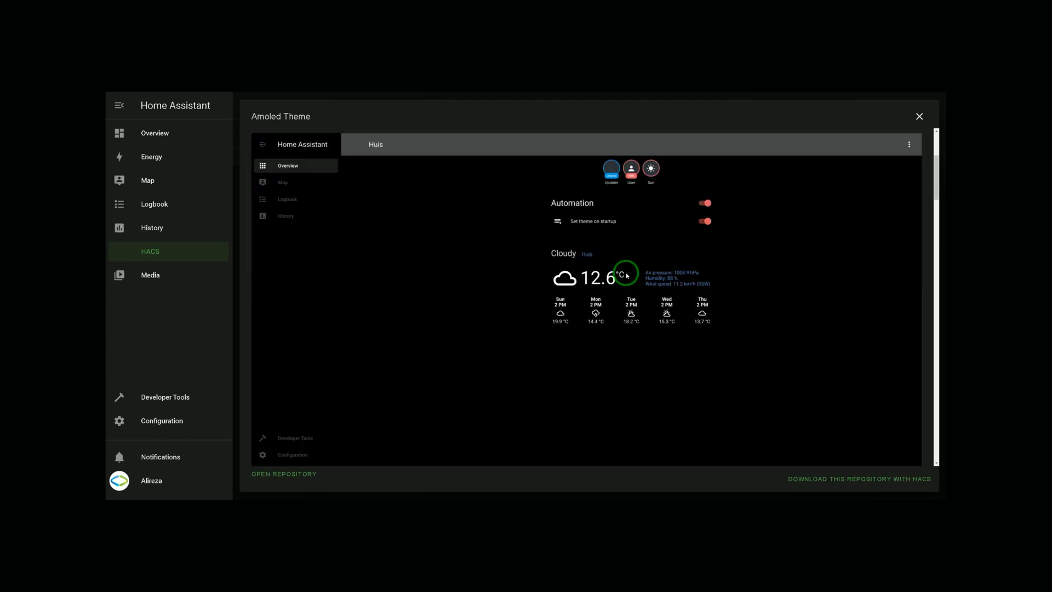
scroll(626, 275, "down", 4)
scroll(626, 275, "up", 1)
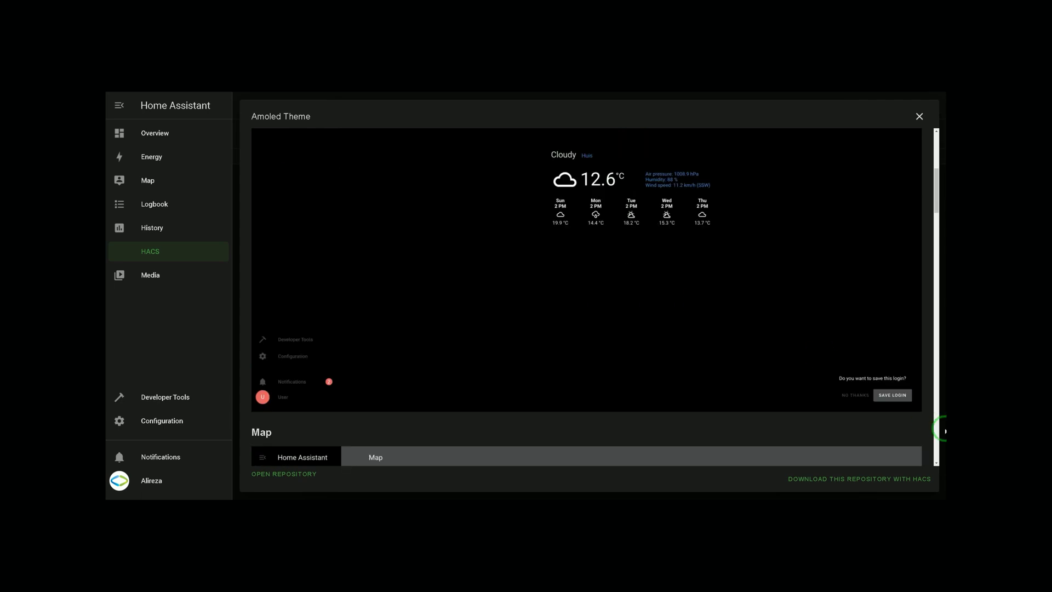
left_click(856, 480)
left_click(709, 332)
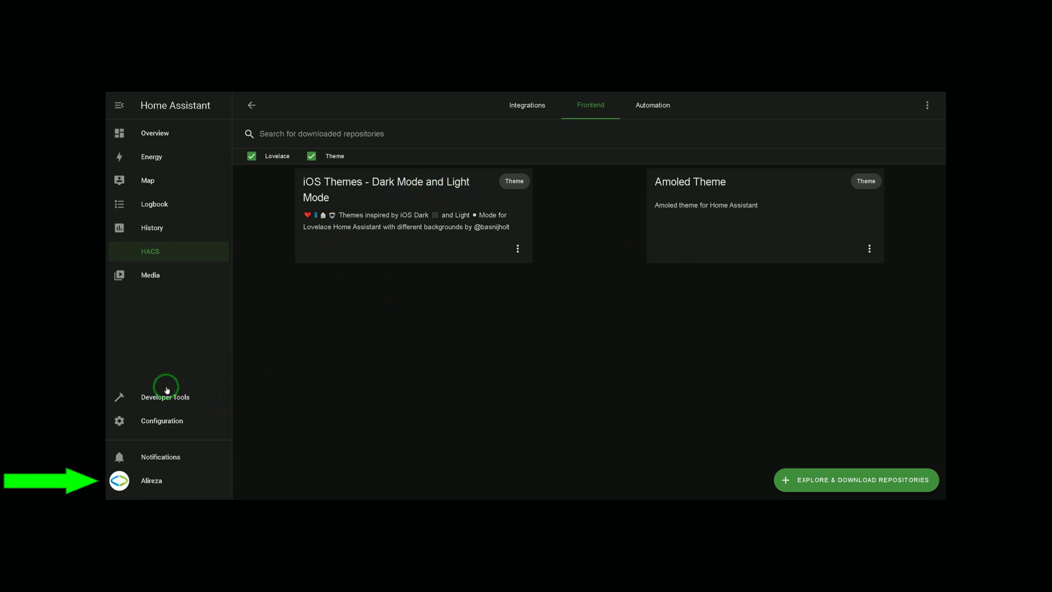
Set the profile theme to ios-dark-mode-red.
left_click(144, 481)
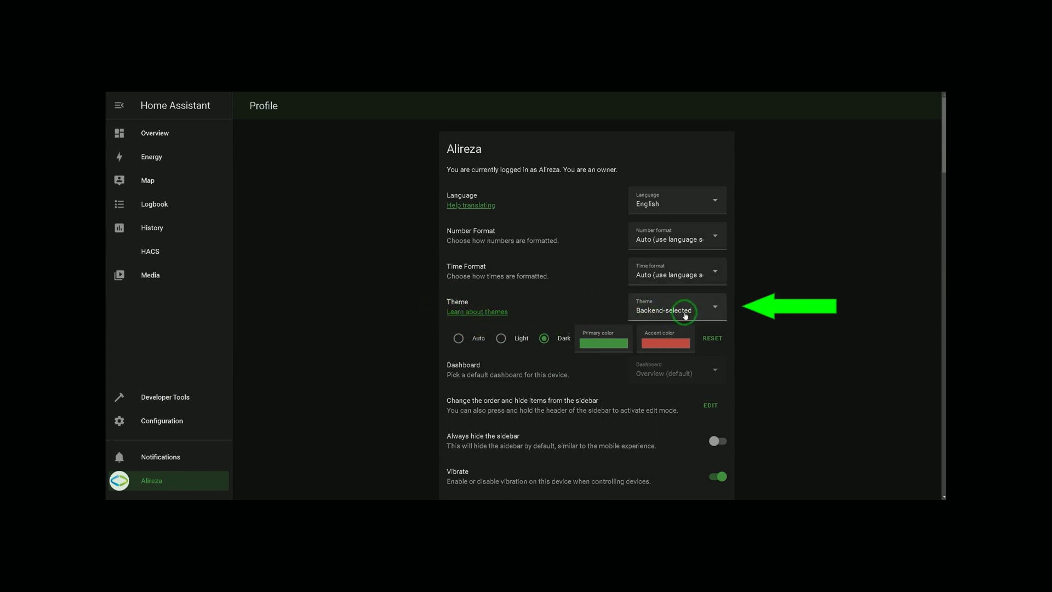
left_click(715, 307)
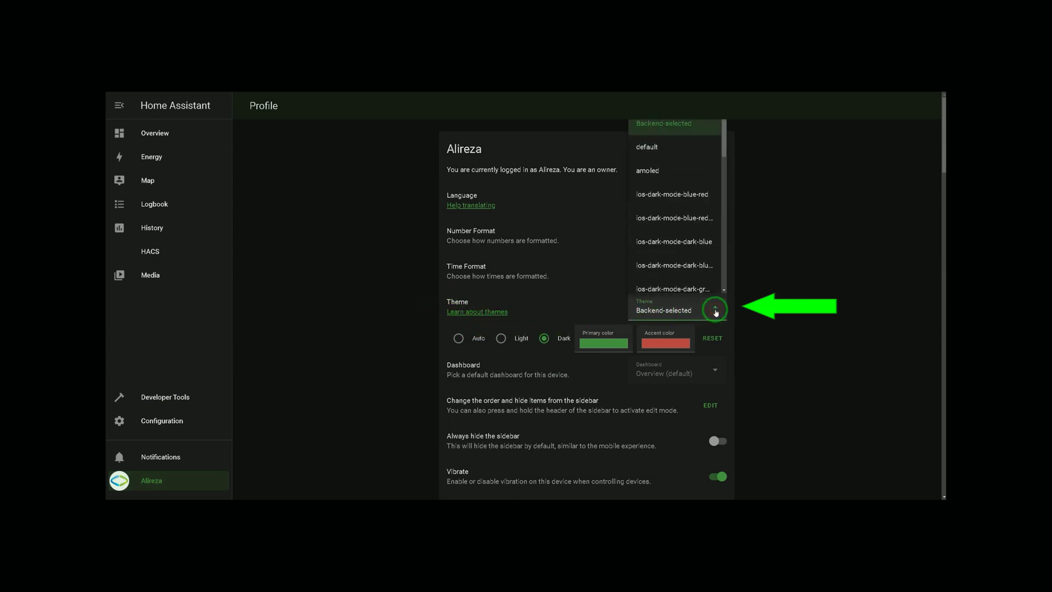
scroll(706, 215, "down", 1)
scroll(706, 215, "down", 4)
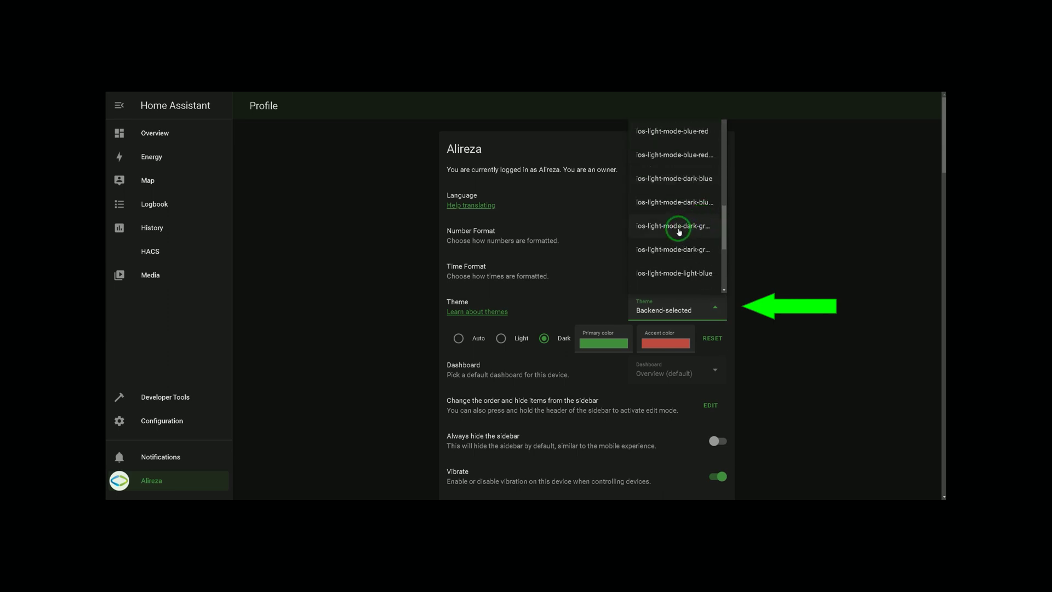
scroll(679, 235, "down", 2)
scroll(681, 241, "up", 3)
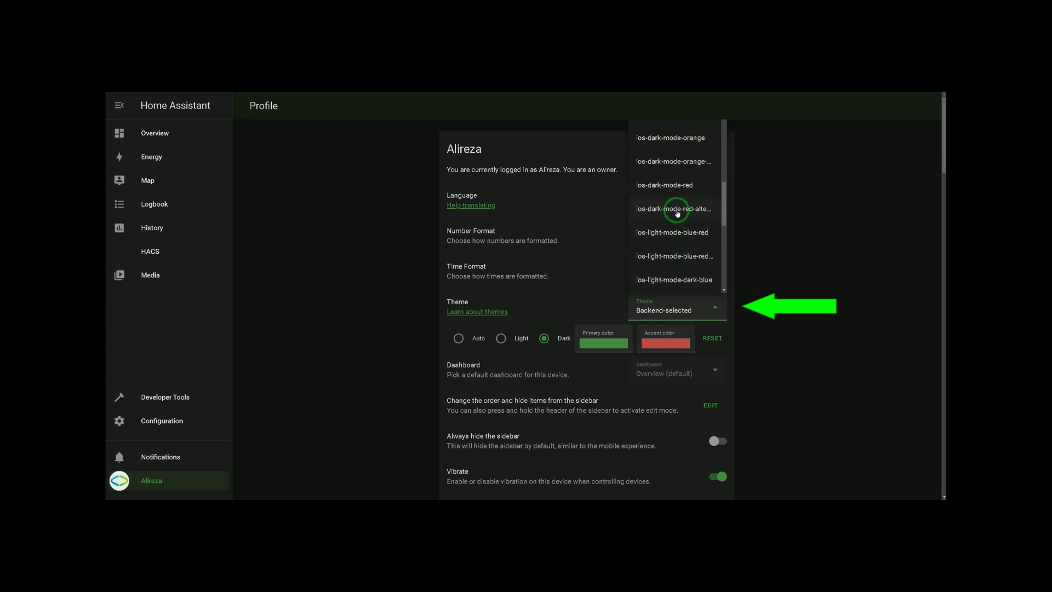
left_click(671, 184)
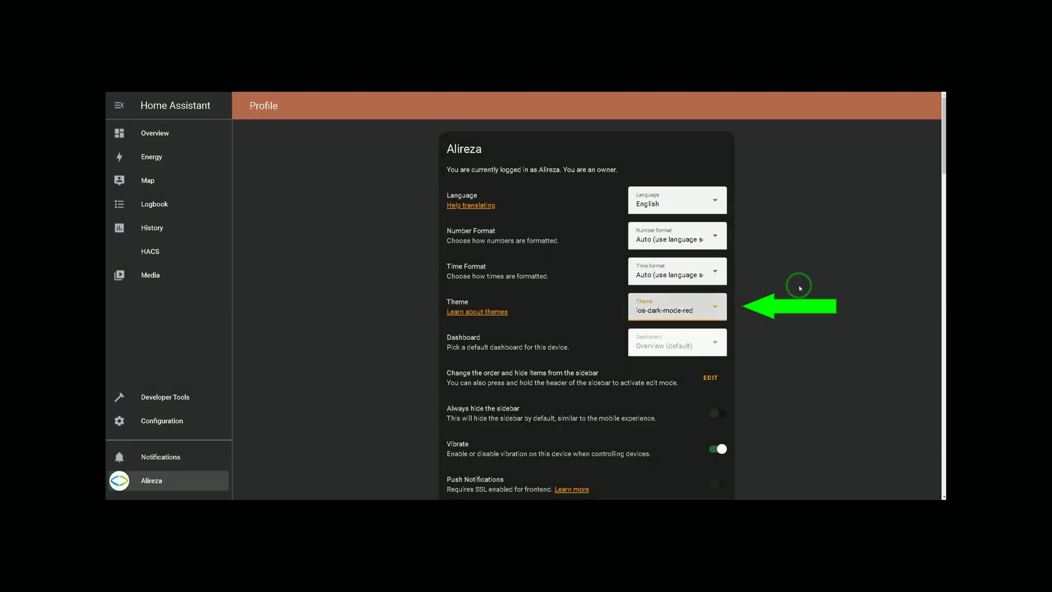
Try the amoled theme, then an iOS light-mode theme.
left_click(711, 305)
scroll(685, 241, "down", 3)
scroll(684, 237, "up", 5)
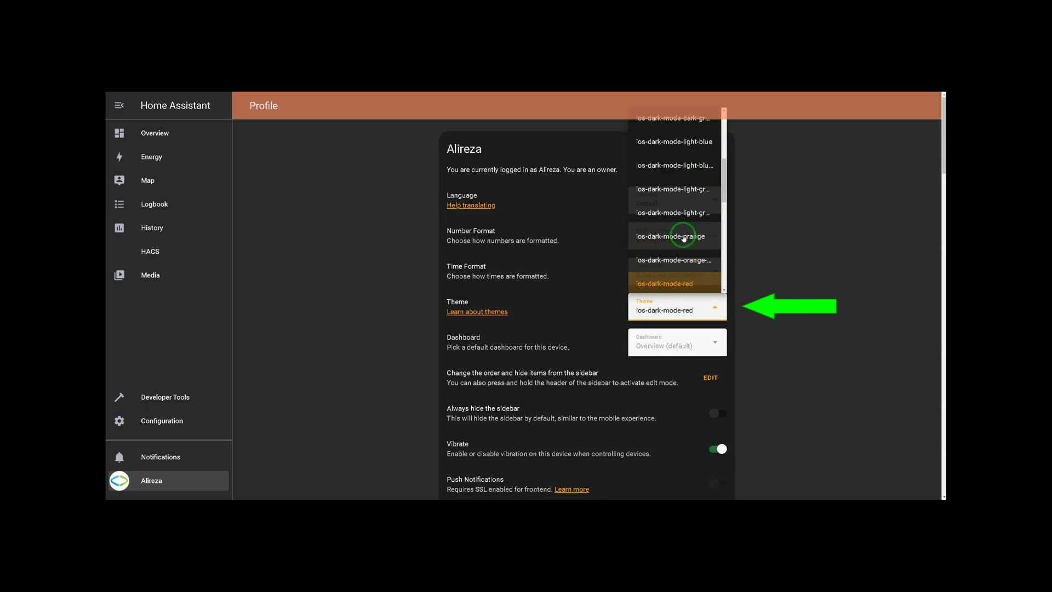
left_click(652, 168)
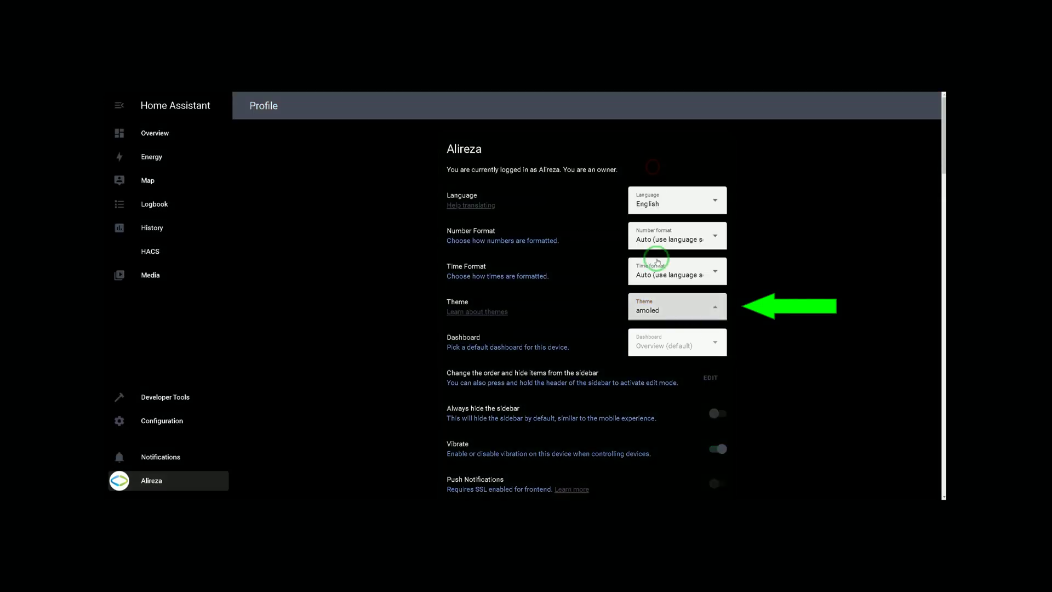
left_click(711, 303)
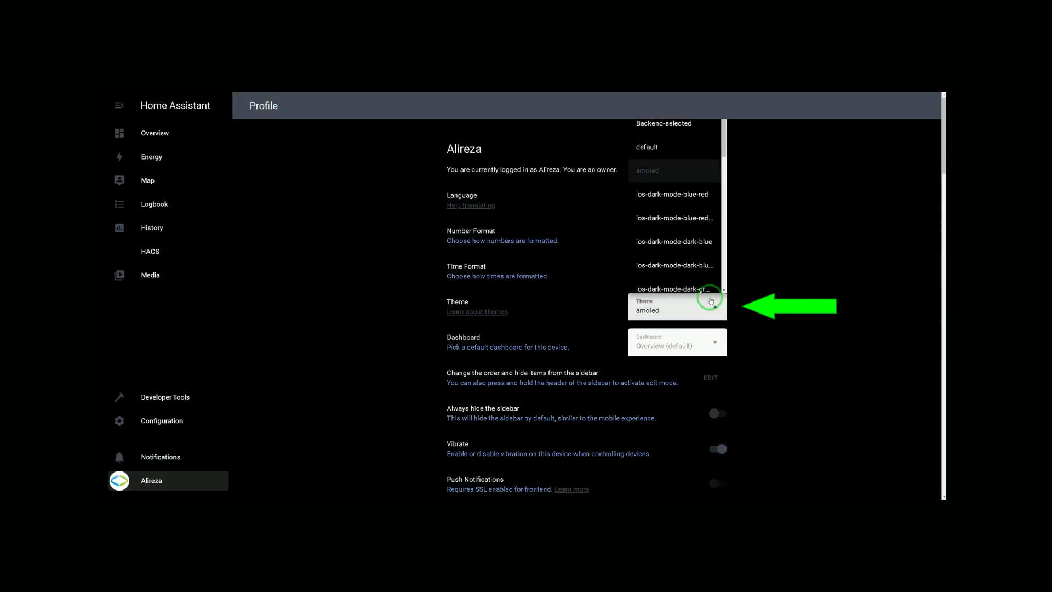
scroll(695, 260, "down", 5)
scroll(694, 260, "down", 6)
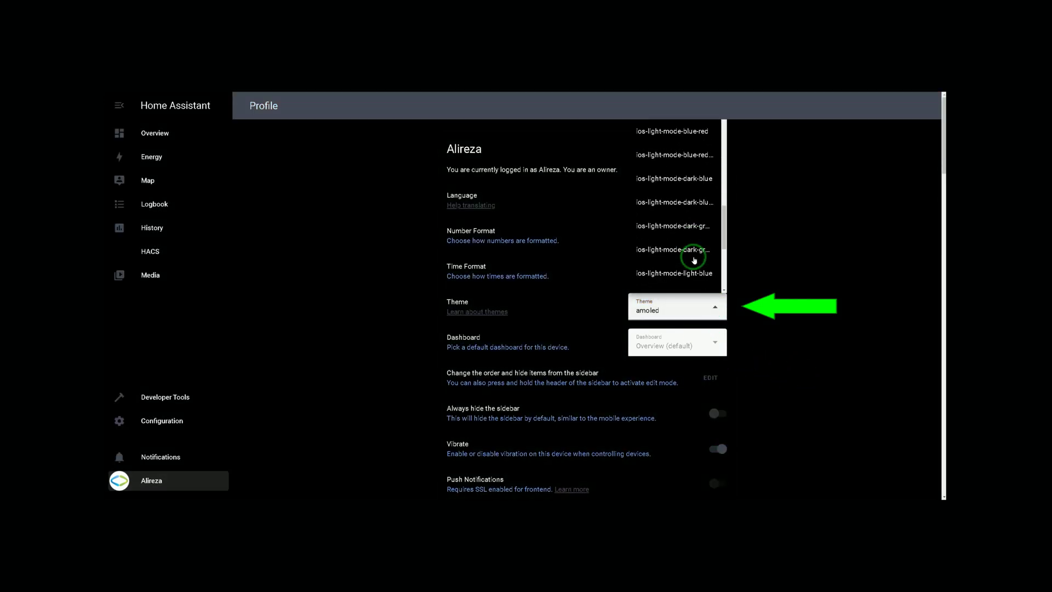
left_click(672, 246)
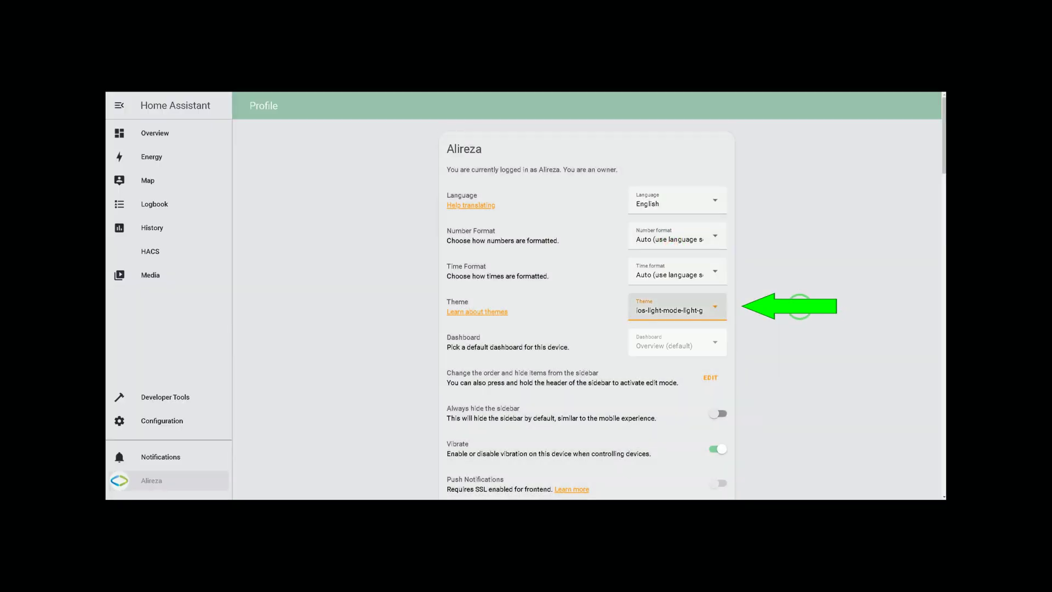
Try ios-light-mode-orange, then the iOS light-mode dark-blue theme.
left_click(712, 306)
scroll(676, 241, "down", 1)
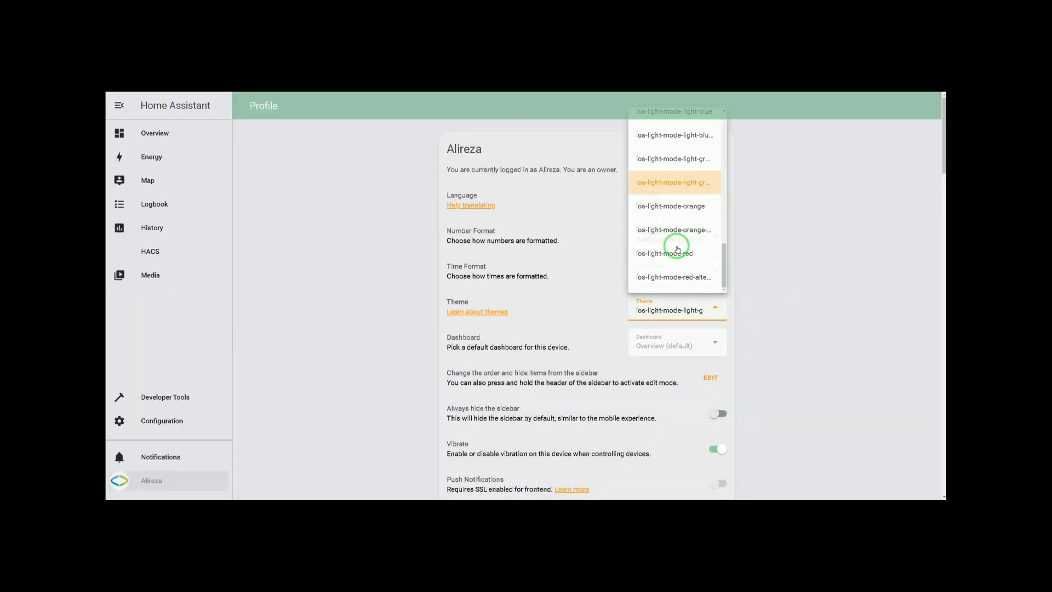
left_click(678, 208)
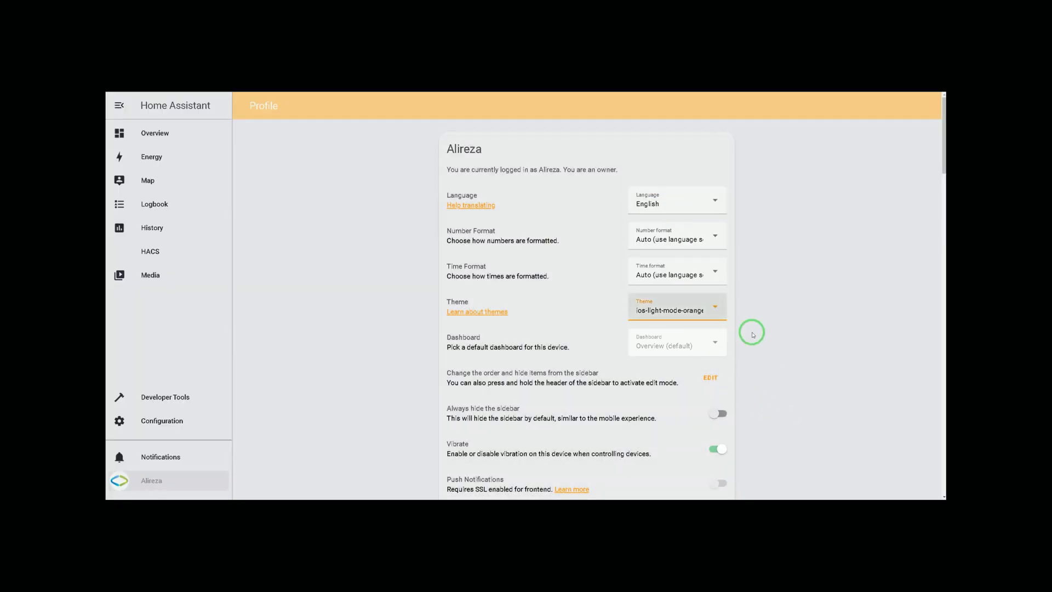
left_click(695, 304)
scroll(695, 293, "down", 3)
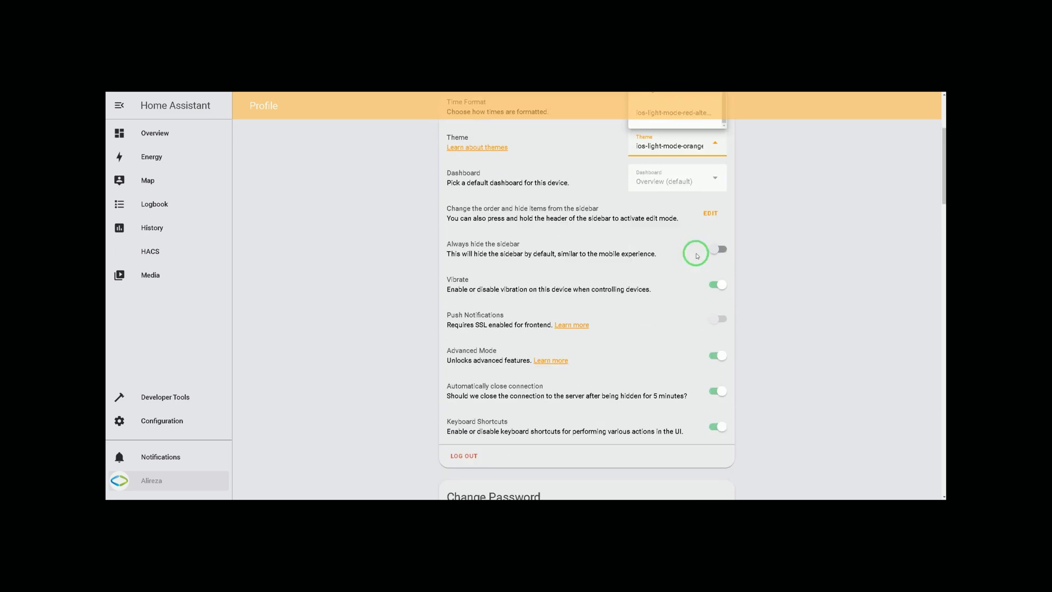
scroll(836, 296, "up", 3)
scroll(691, 239, "up", 2)
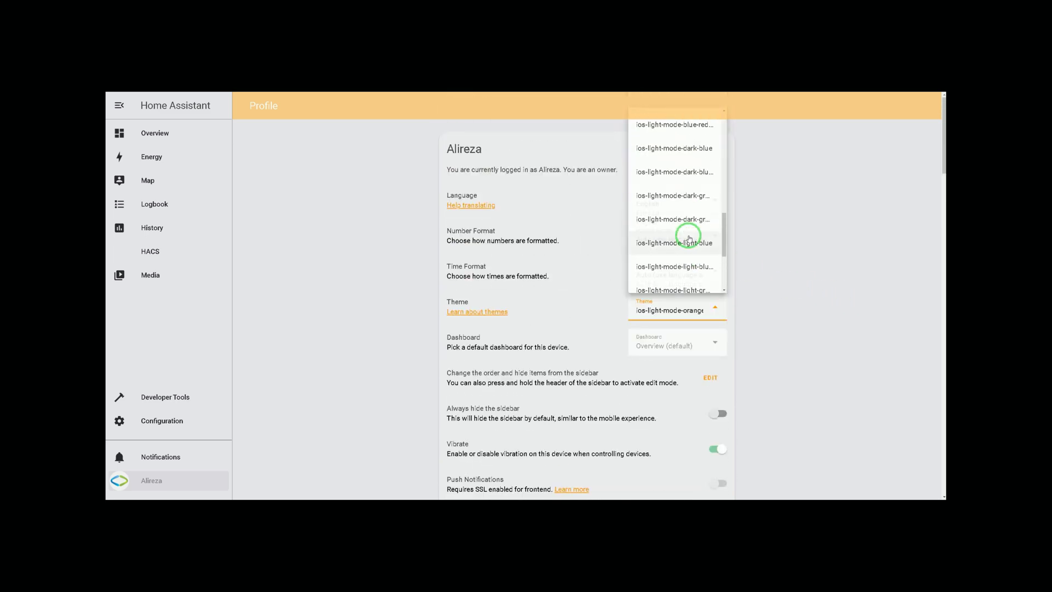
left_click(679, 175)
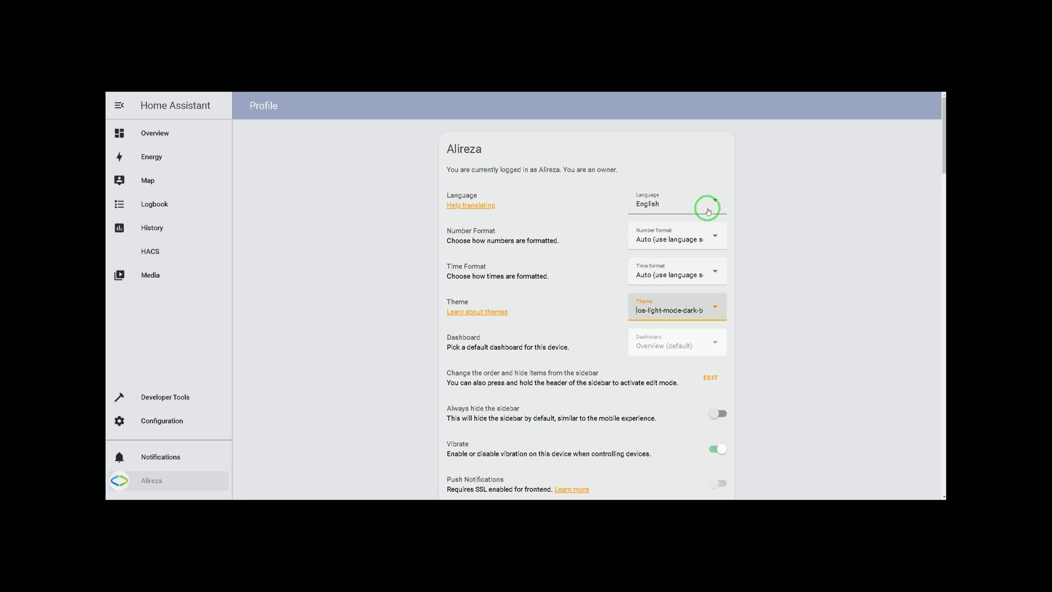
Settle on ios-dark-mode-red-alt and view the Home dashboard with its orange background.
left_click(710, 307)
scroll(699, 236, "up", 3)
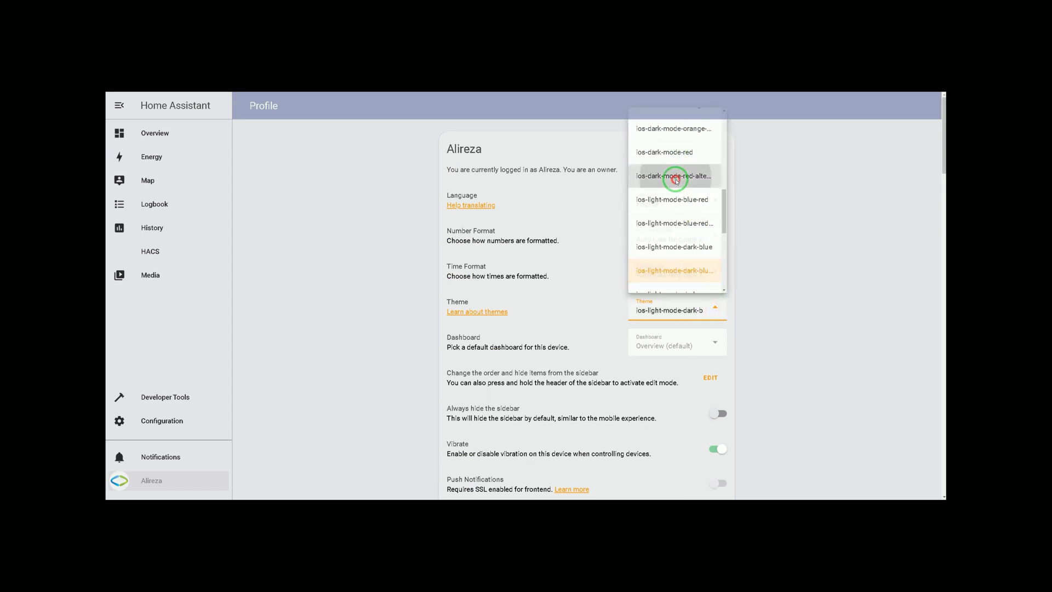
left_click(674, 174)
left_click(155, 133)
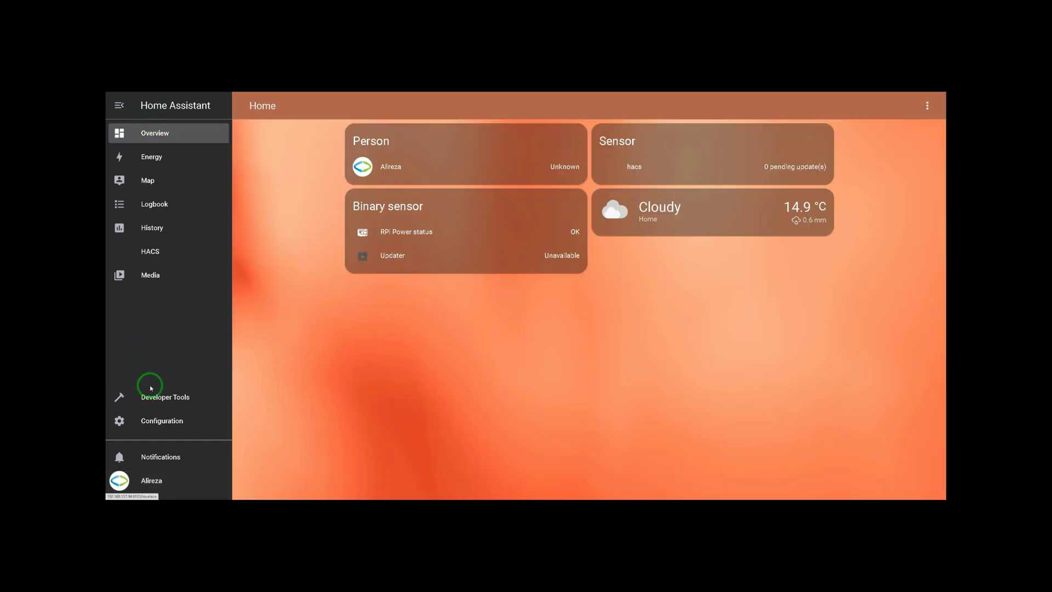
Choose ios-light-mode-dark-blue in the profile Theme dropdown and view the blue Home dashboard.
left_click(143, 482)
left_click(703, 311)
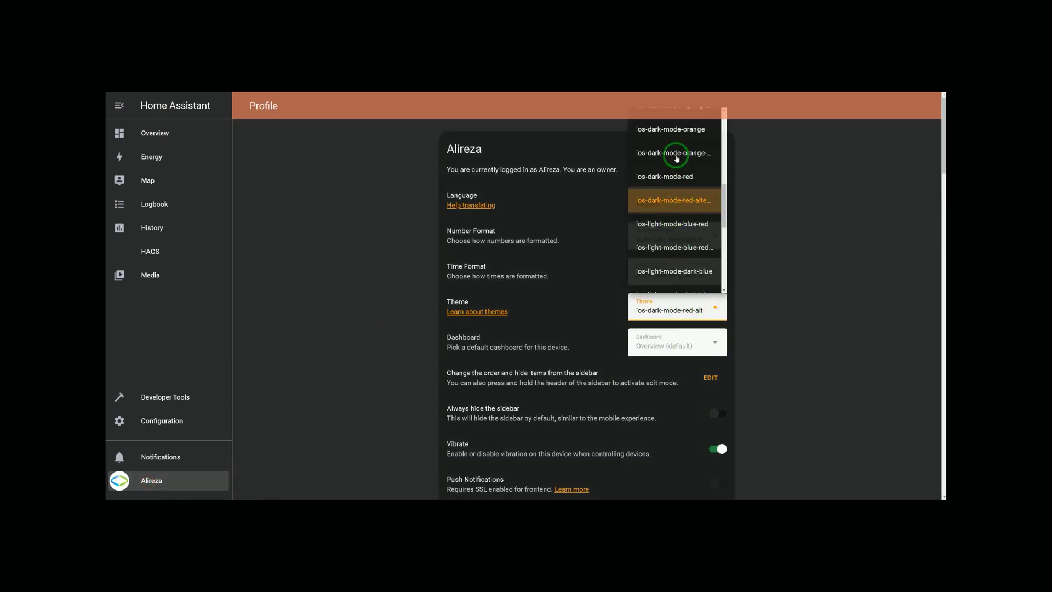
scroll(681, 226, "down", 1)
left_click(678, 236)
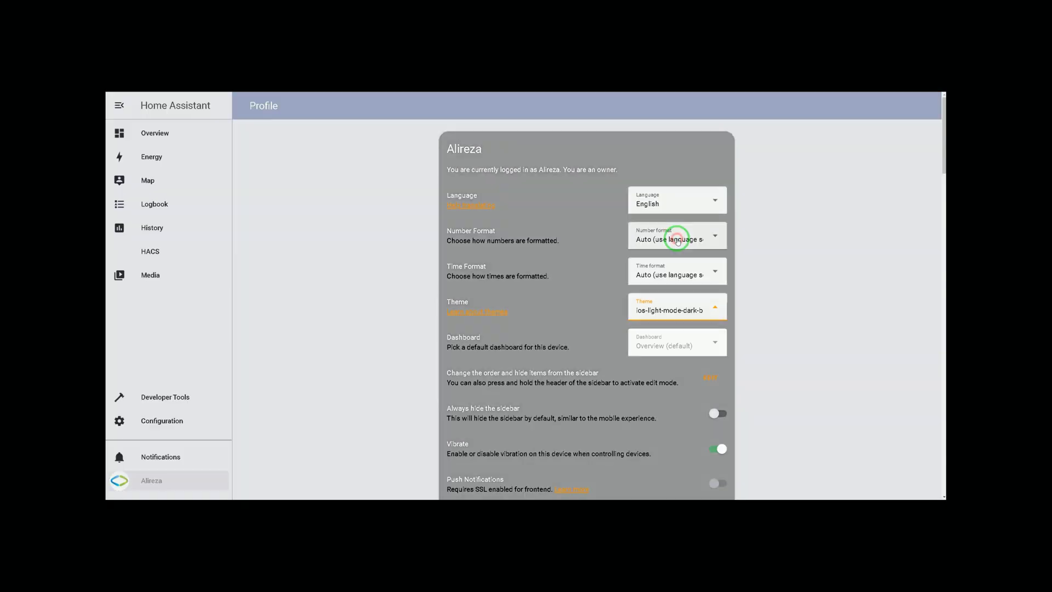
left_click(151, 134)
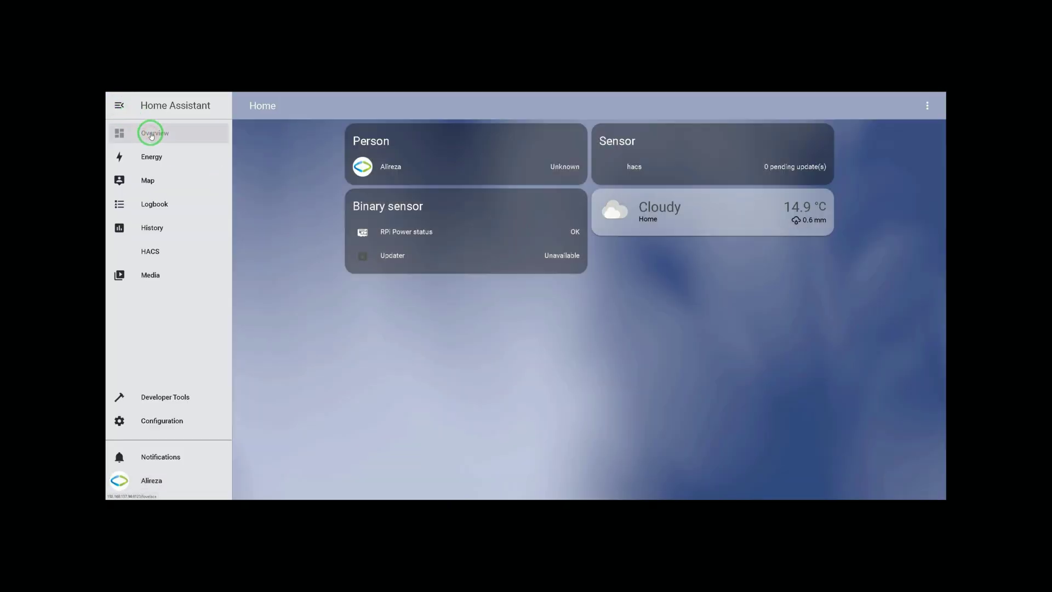